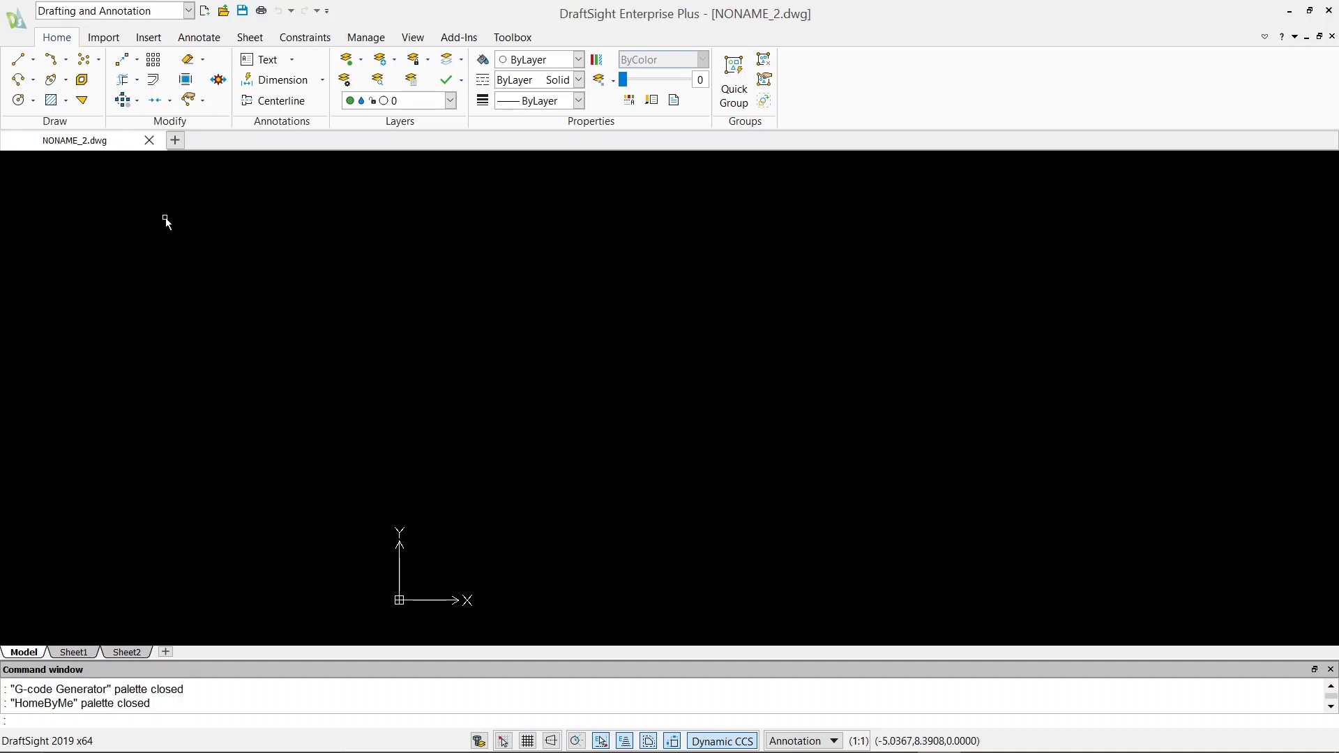
Create a new drawing from the 'standard' template and close the NONAME_2 drawing.
click(19, 25)
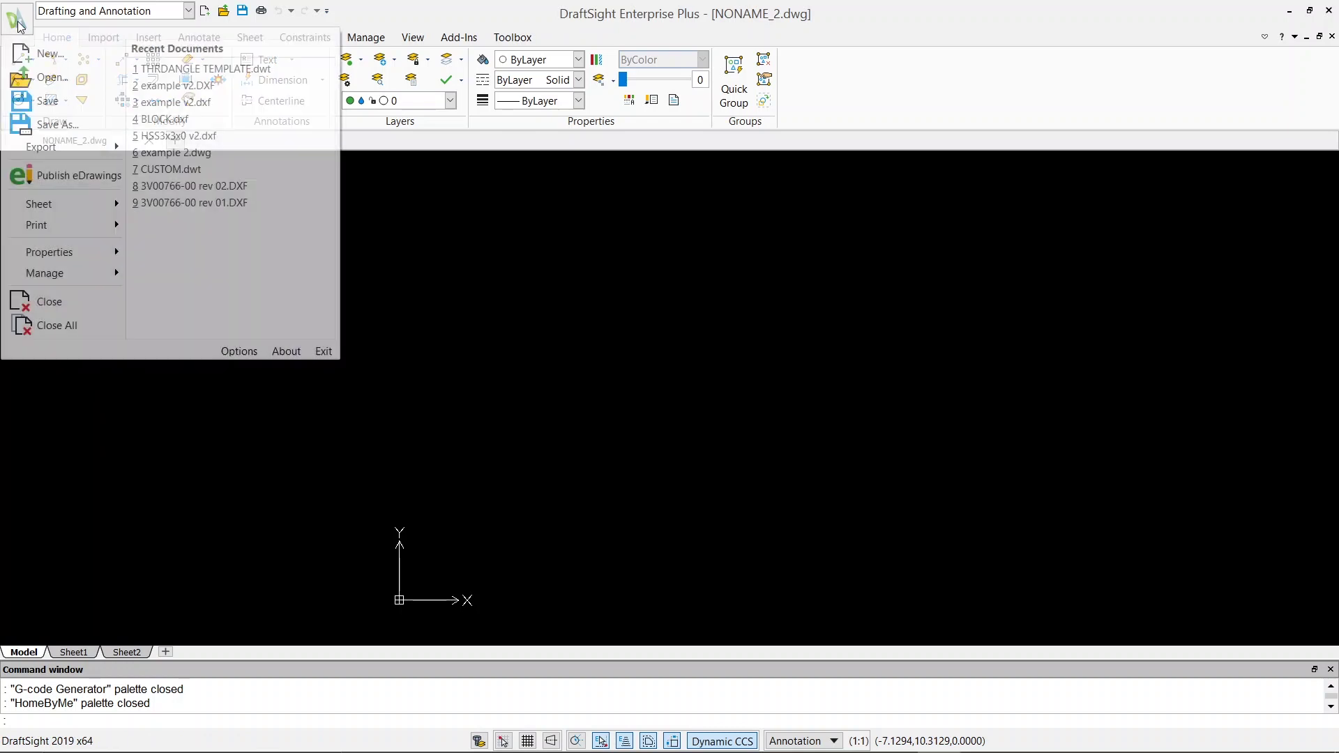
click(54, 58)
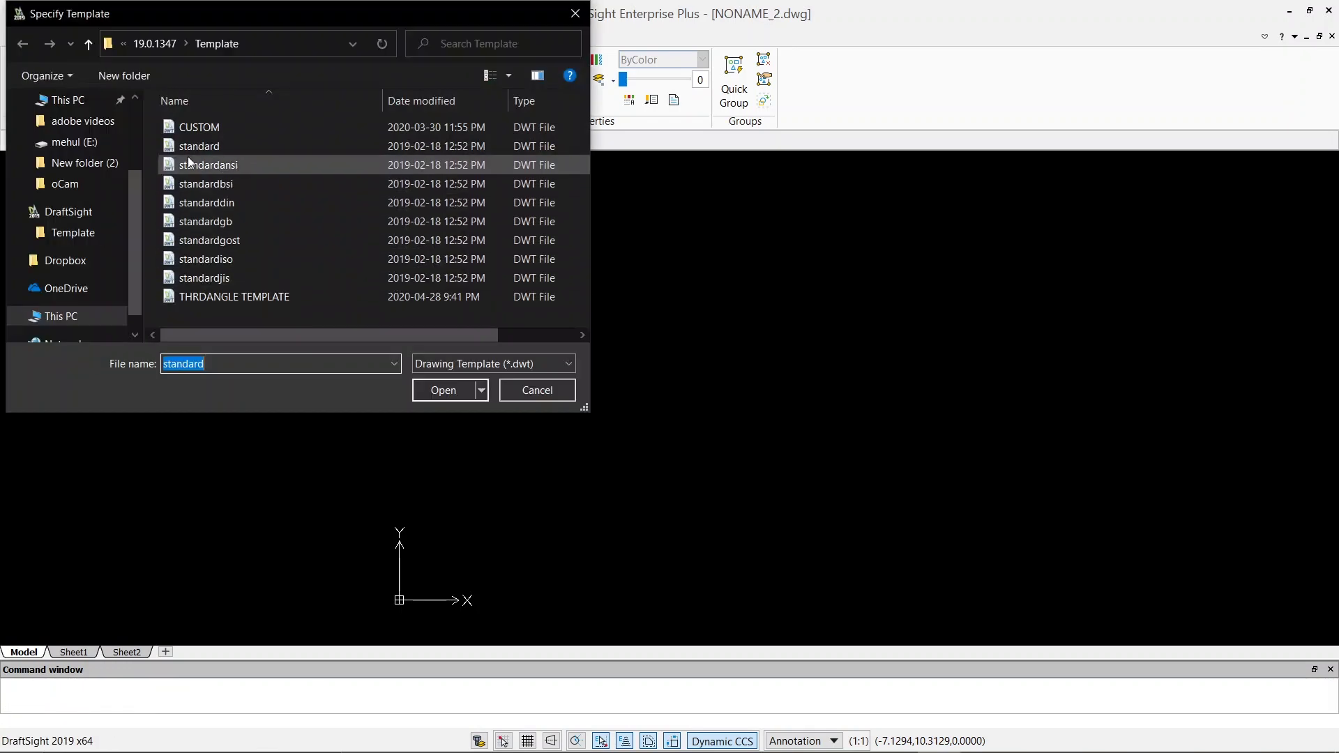
double_click(232, 152)
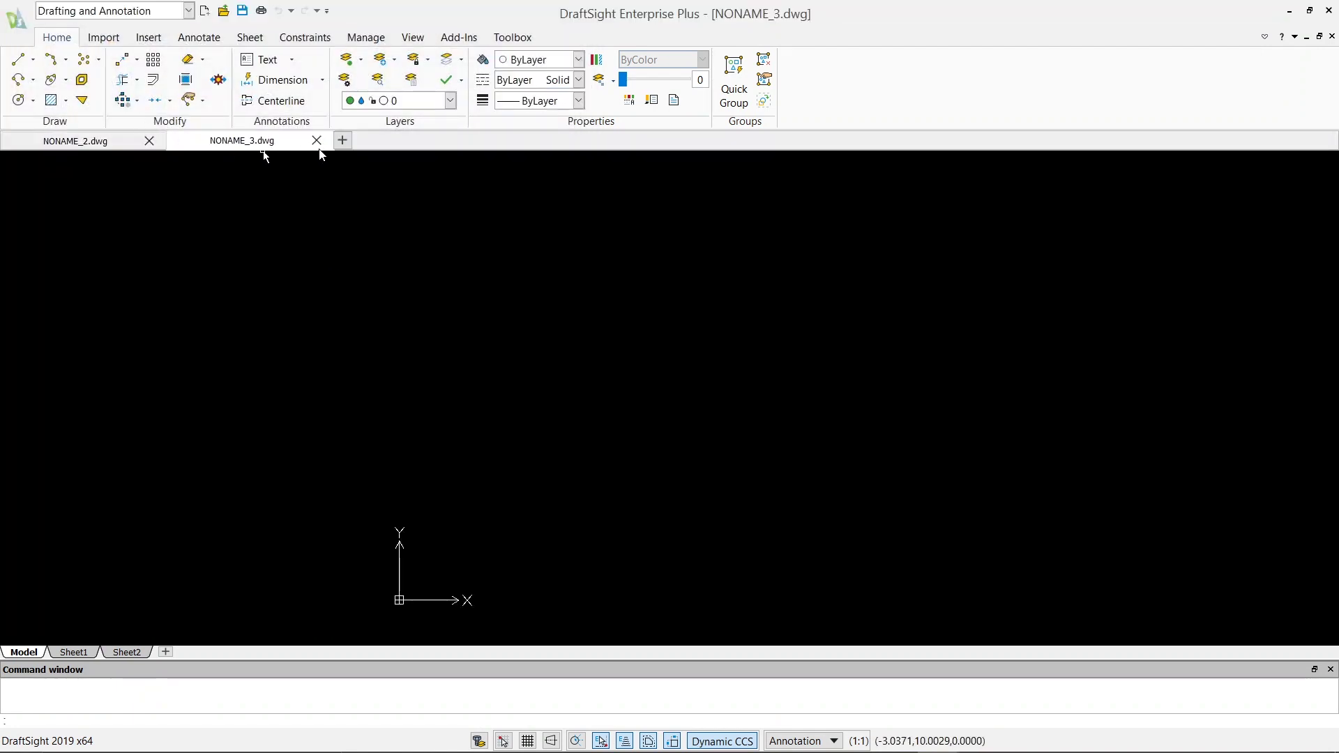
click(149, 143)
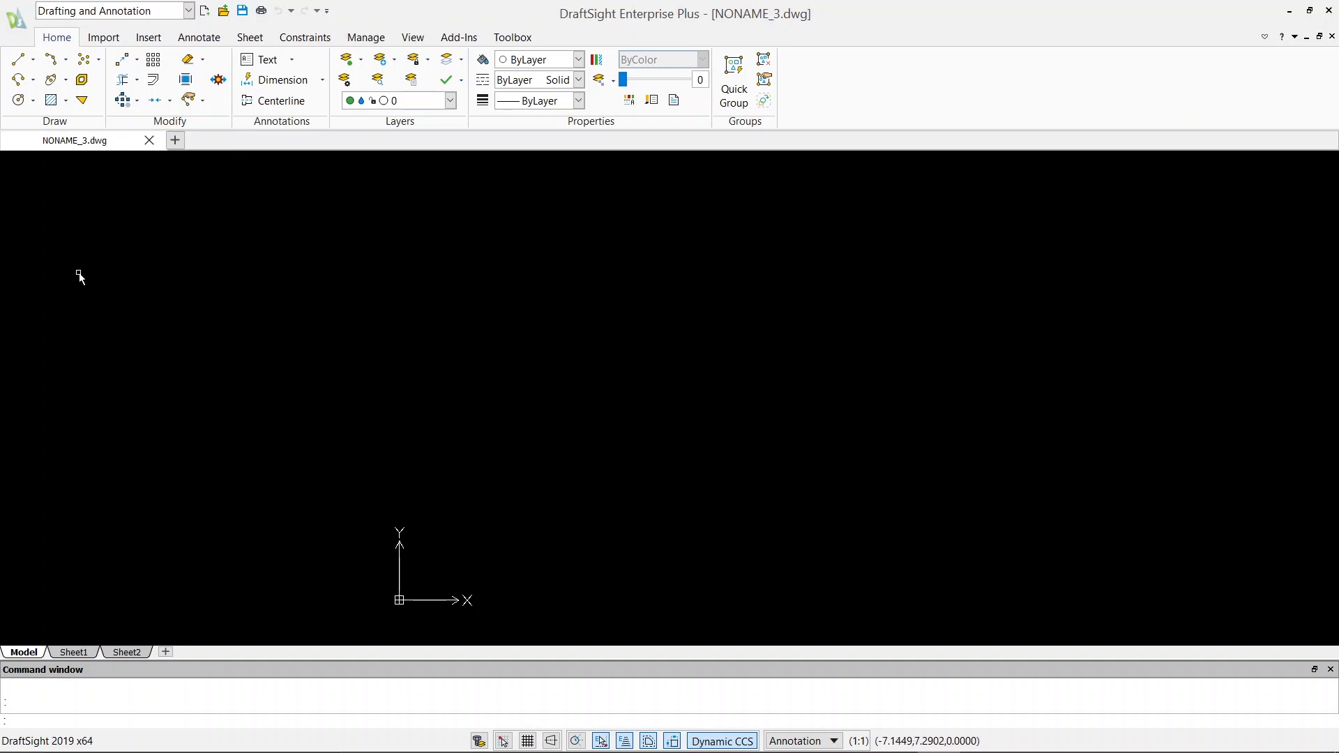
scroll(397, 411, up, 4)
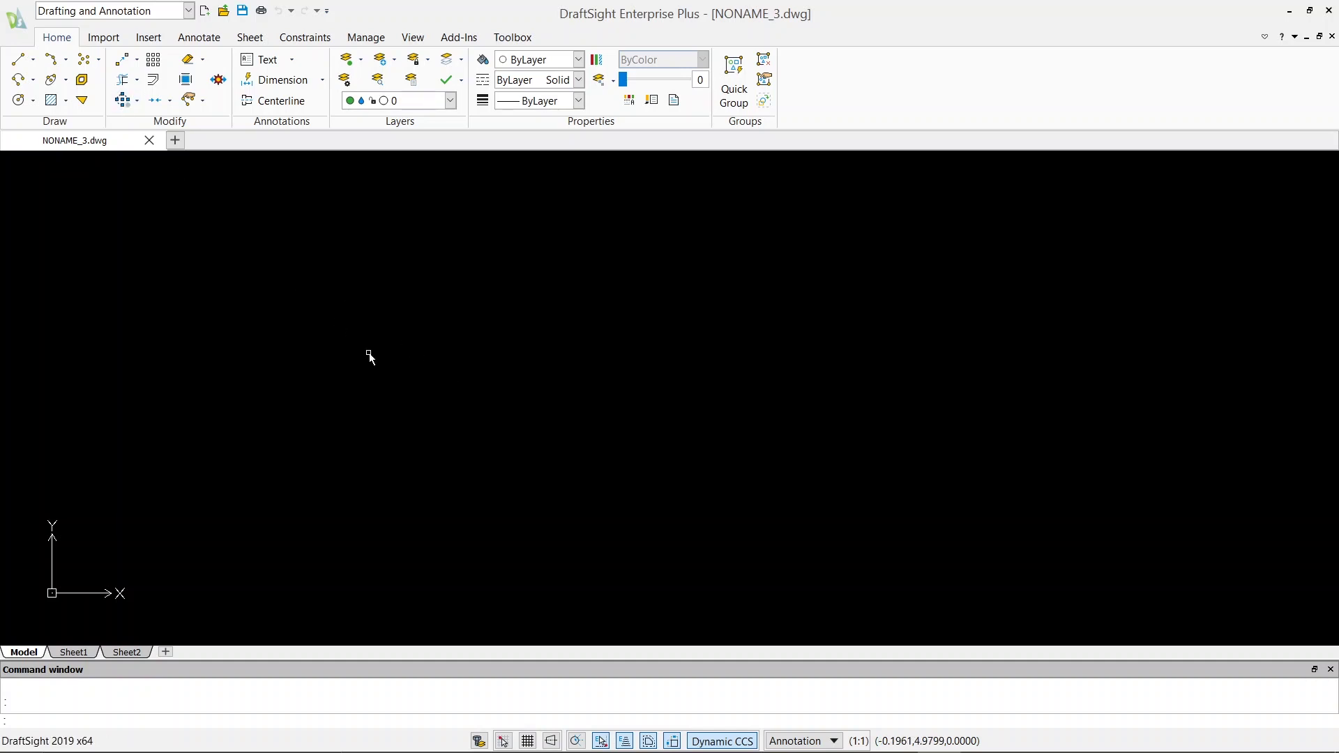
text(UNI)
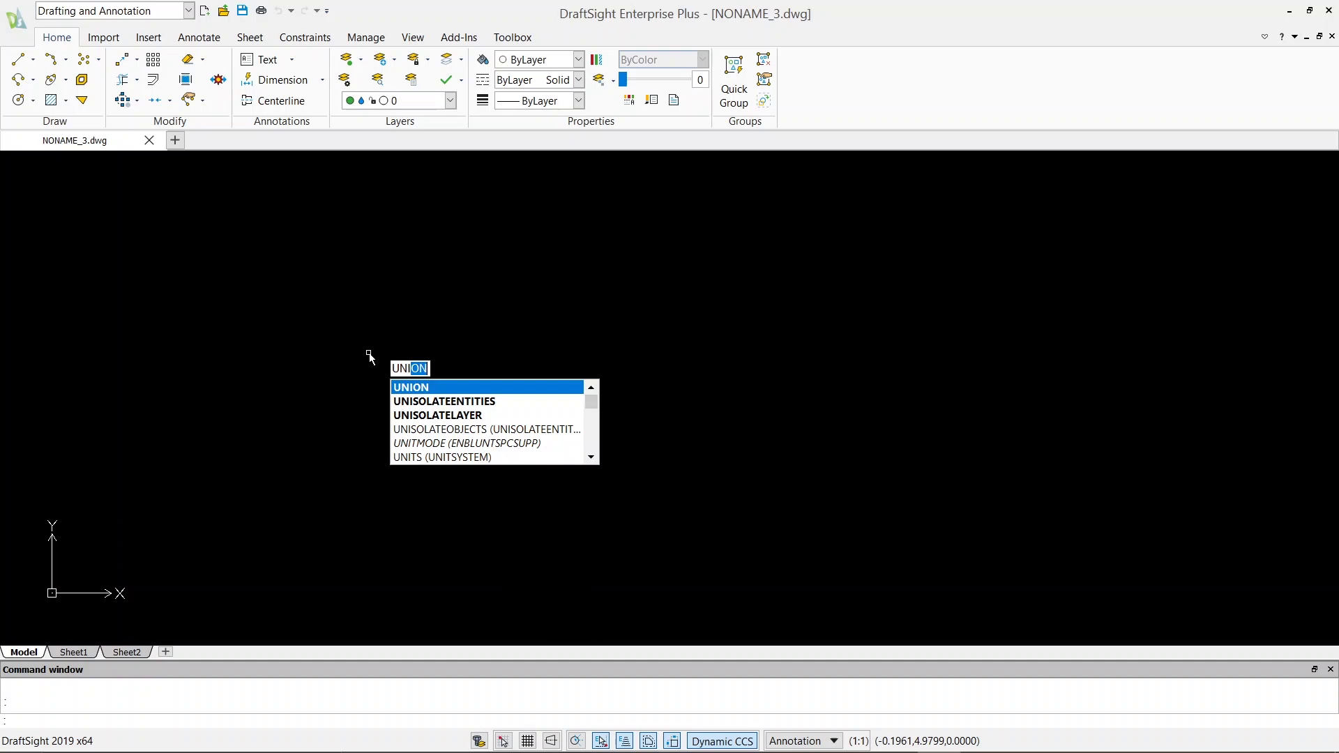
text(TS)
Run UNITS and change the Block units format to Inches.
key(Return)
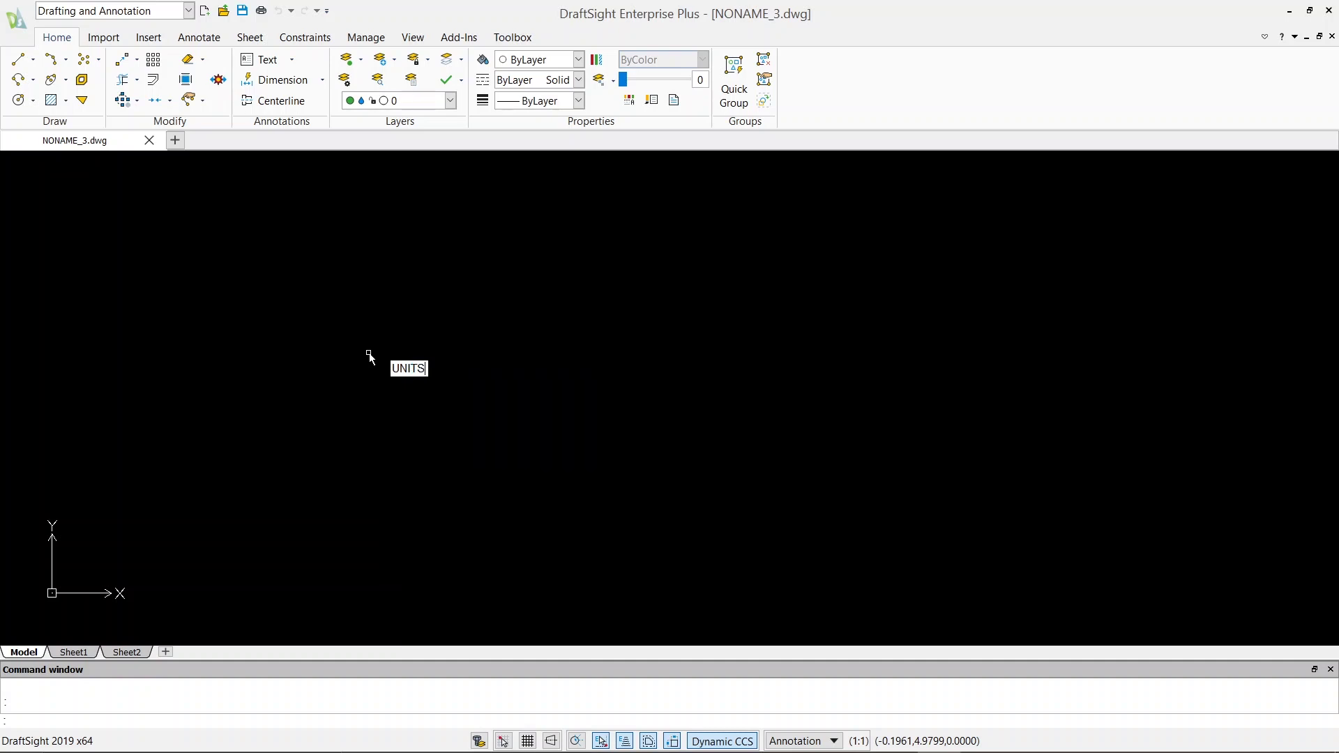
key(Return)
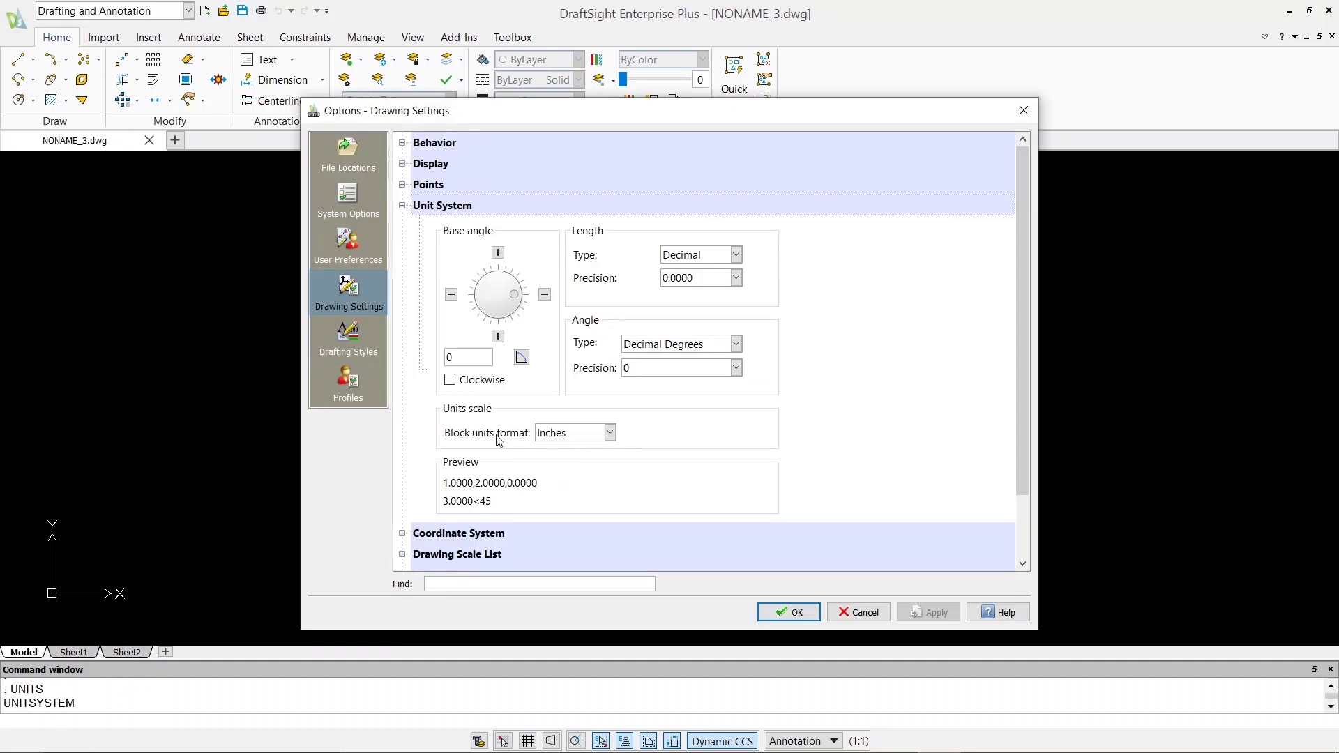
click(610, 432)
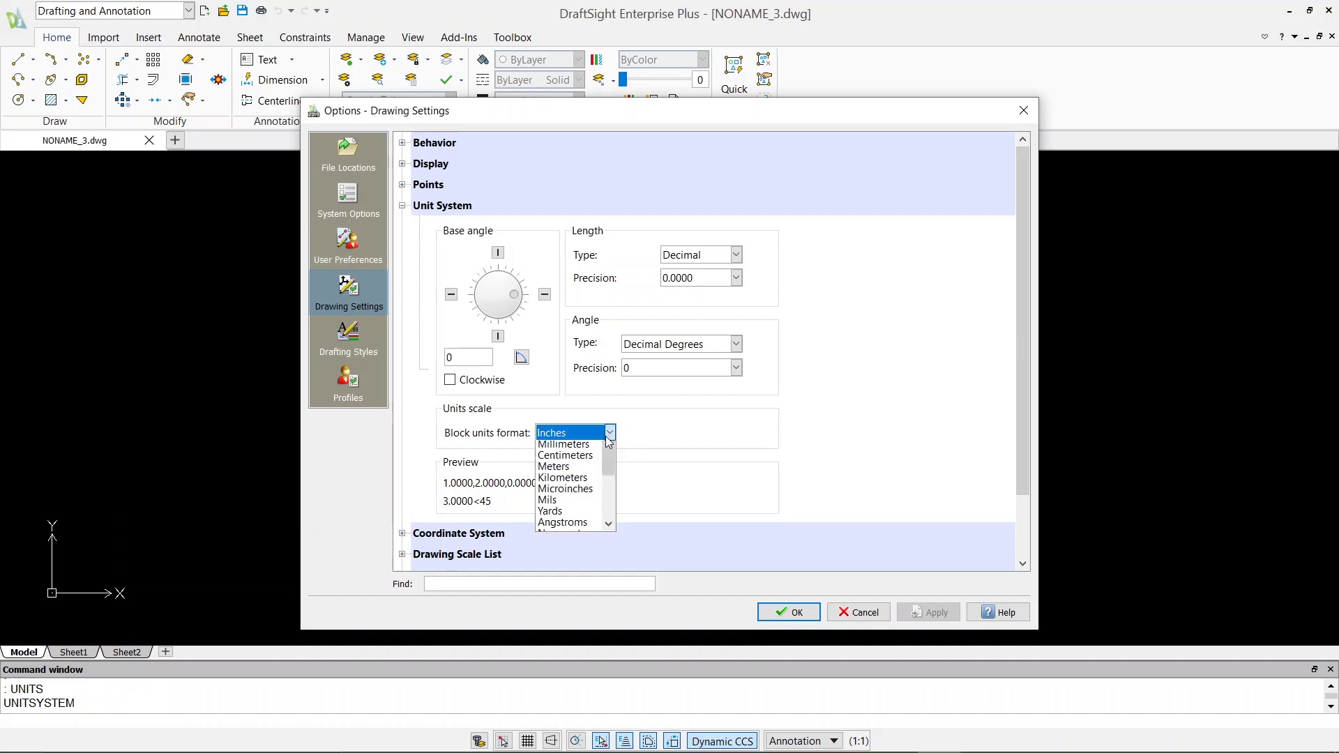
click(571, 460)
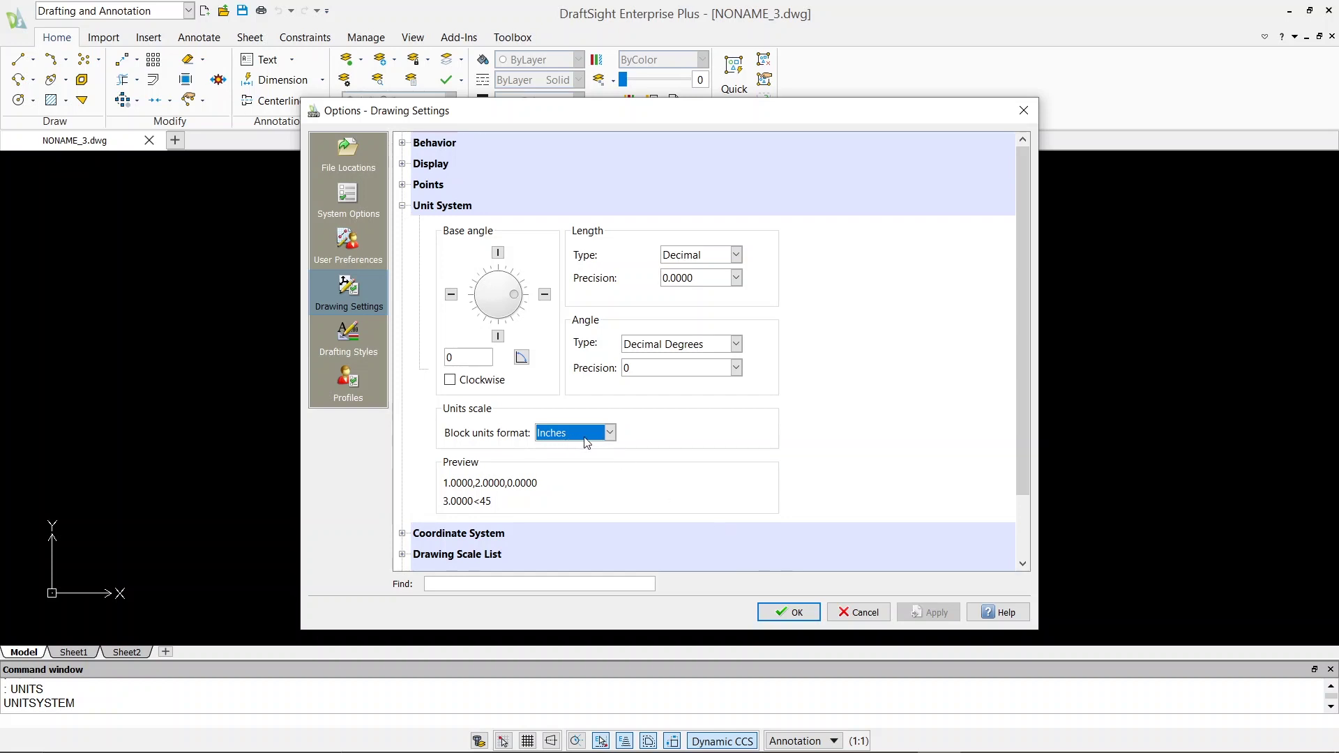
click(787, 612)
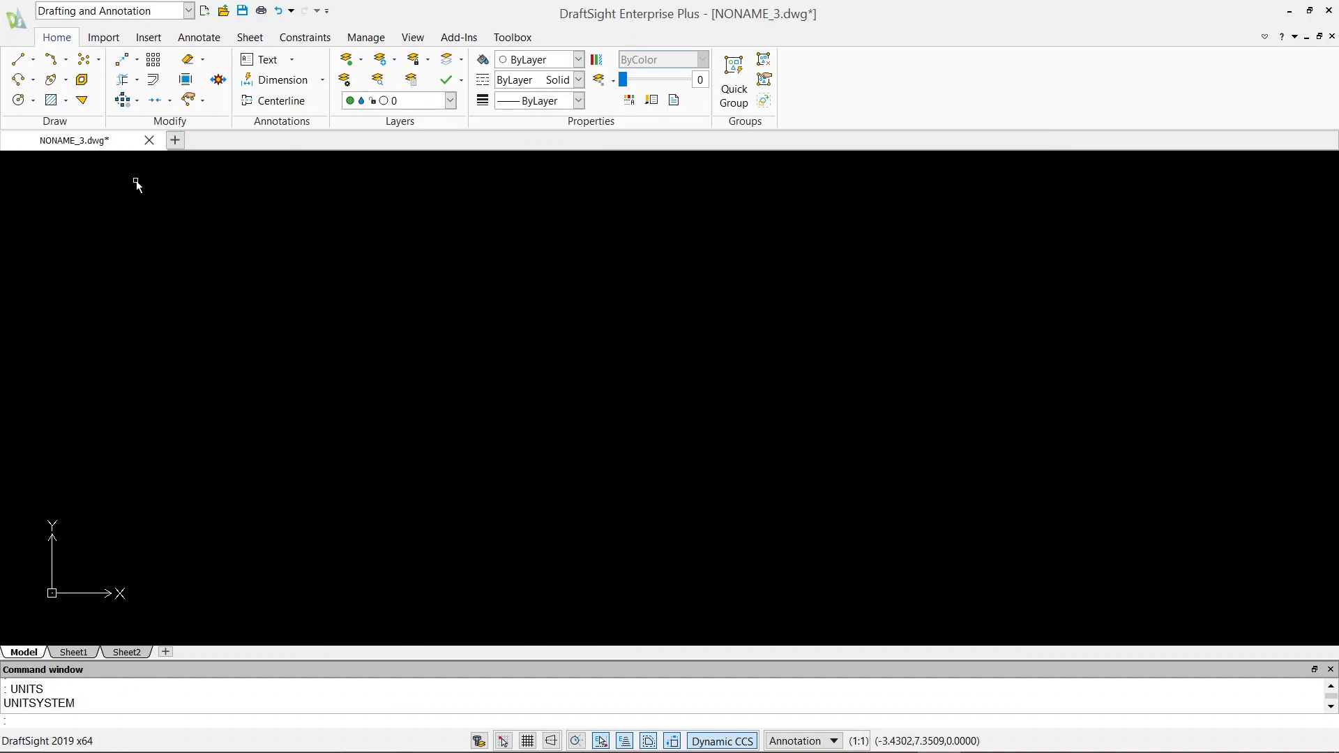
Confirm the Linear Dimension format and set the annotation scale to 1:1.
click(199, 36)
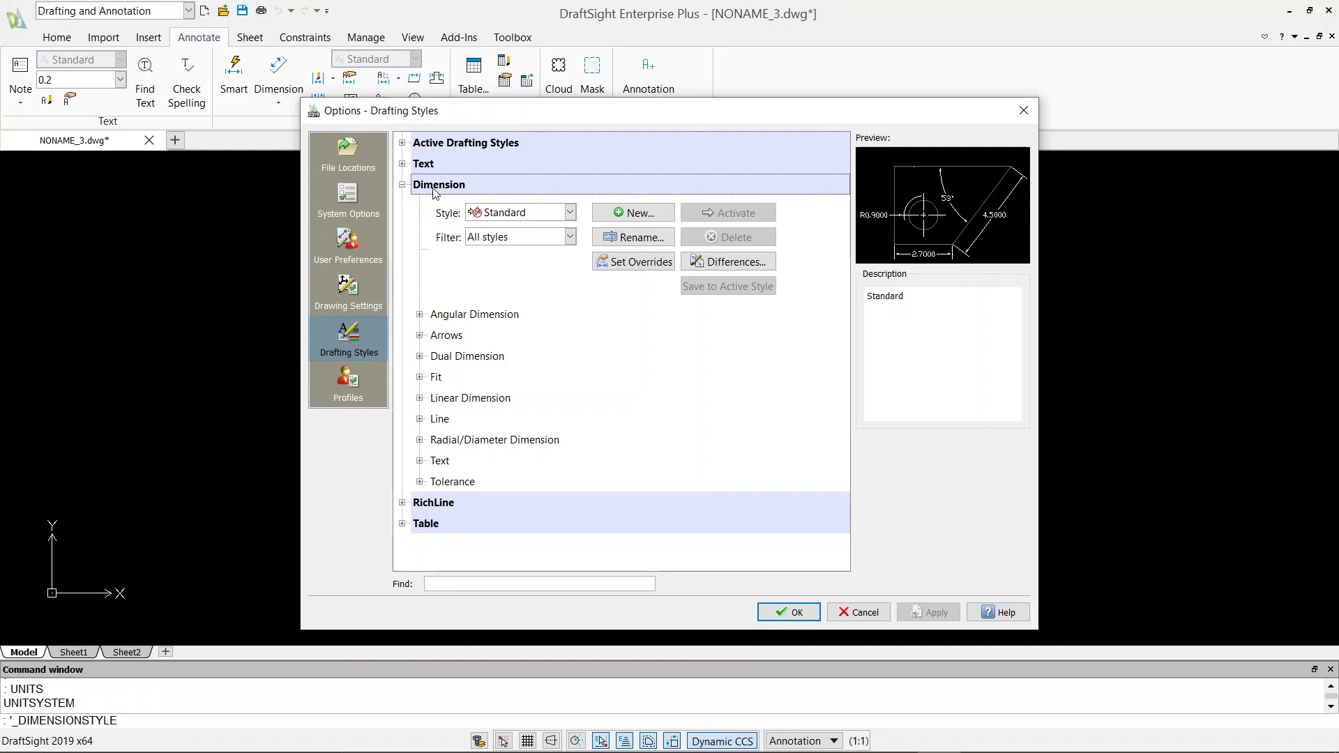
click(420, 398)
scroll(424, 418, down, 2)
scroll(423, 426, down, 2)
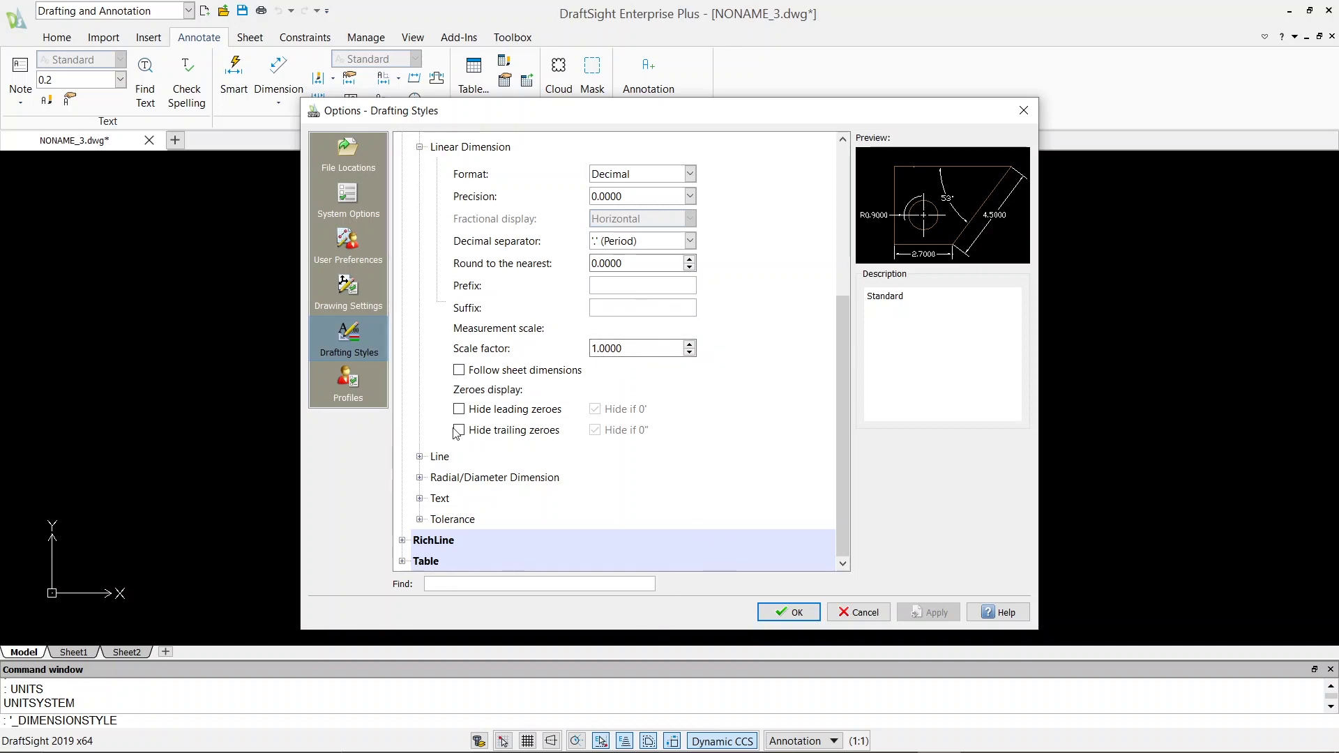
click(776, 615)
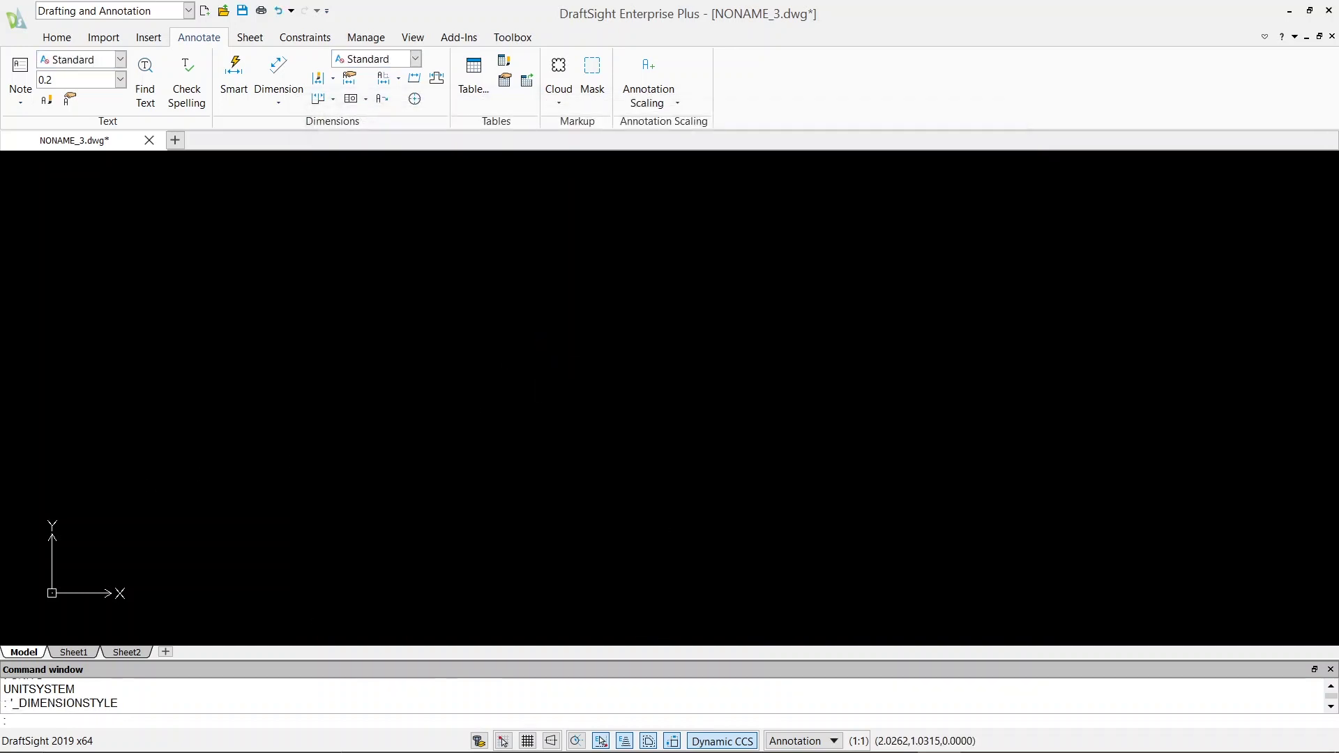
click(834, 741)
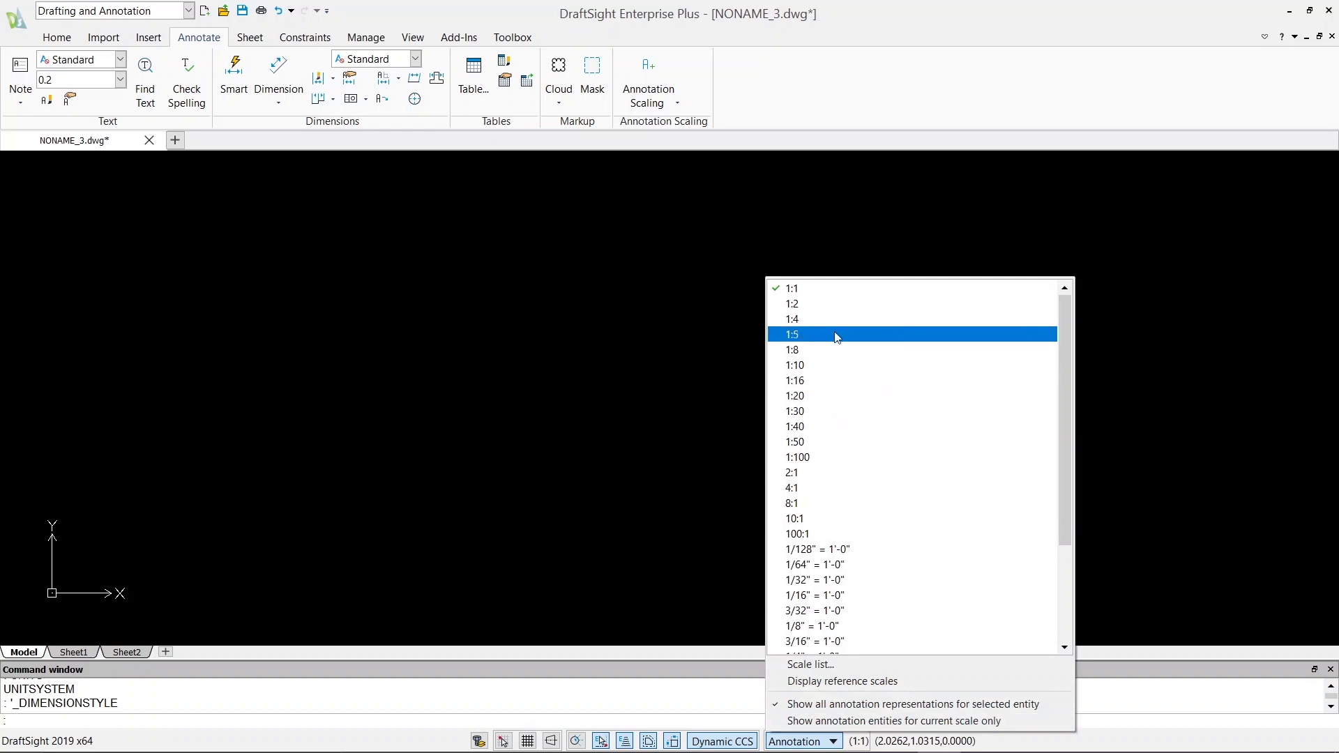
click(807, 292)
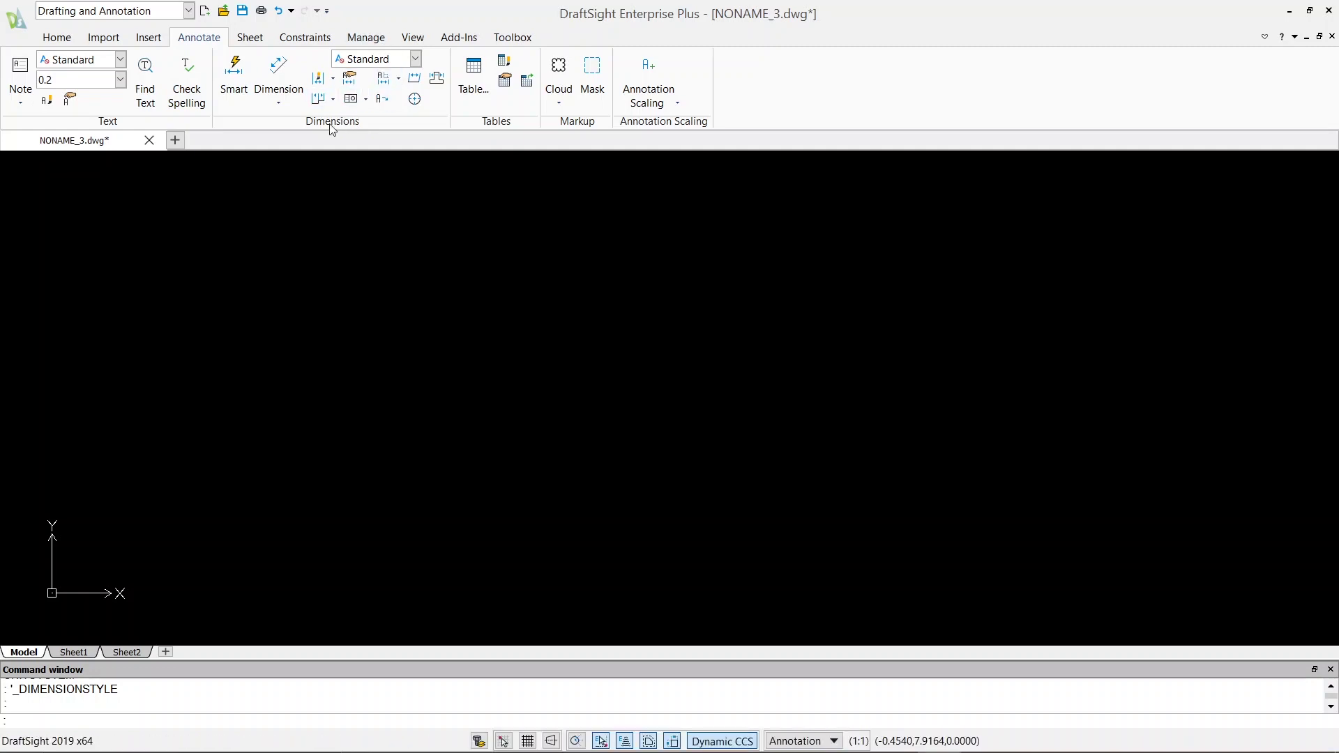
Open the Layers Manager and add a red DIMENSIONS layer.
click(56, 37)
click(449, 102)
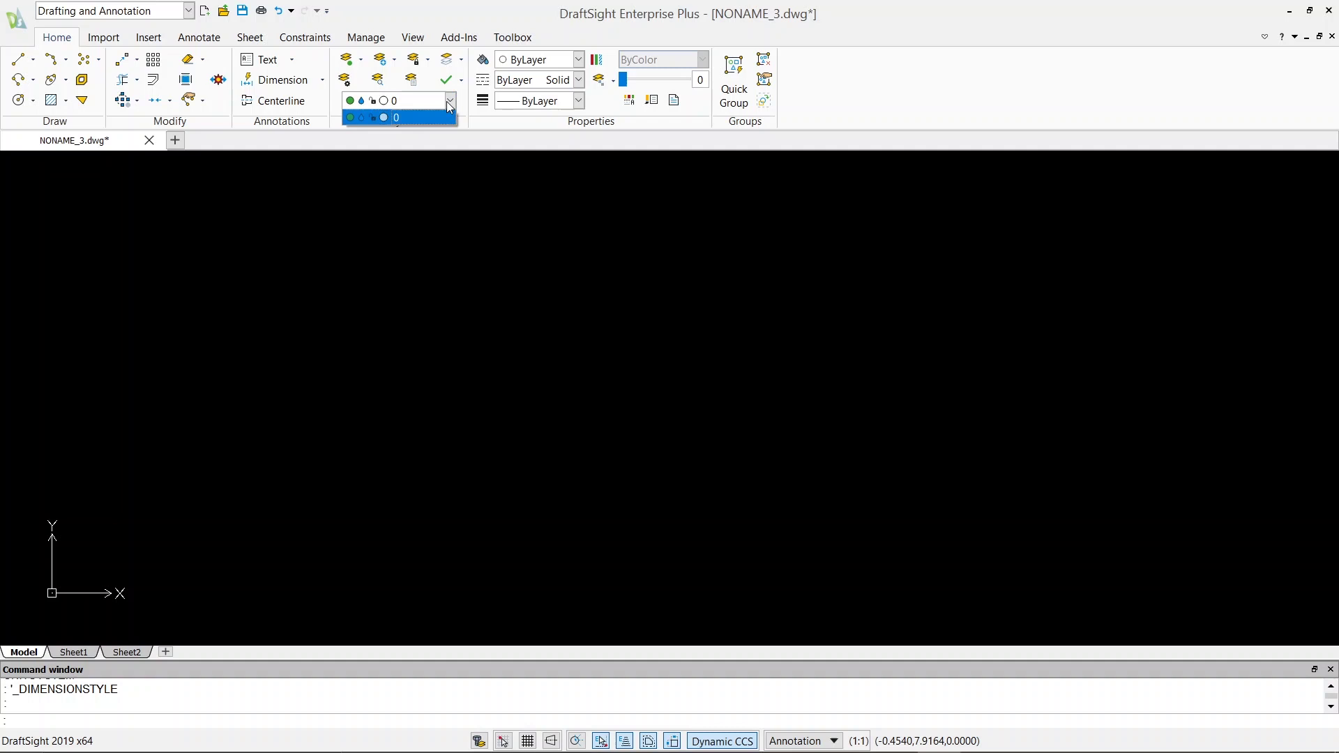
click(453, 106)
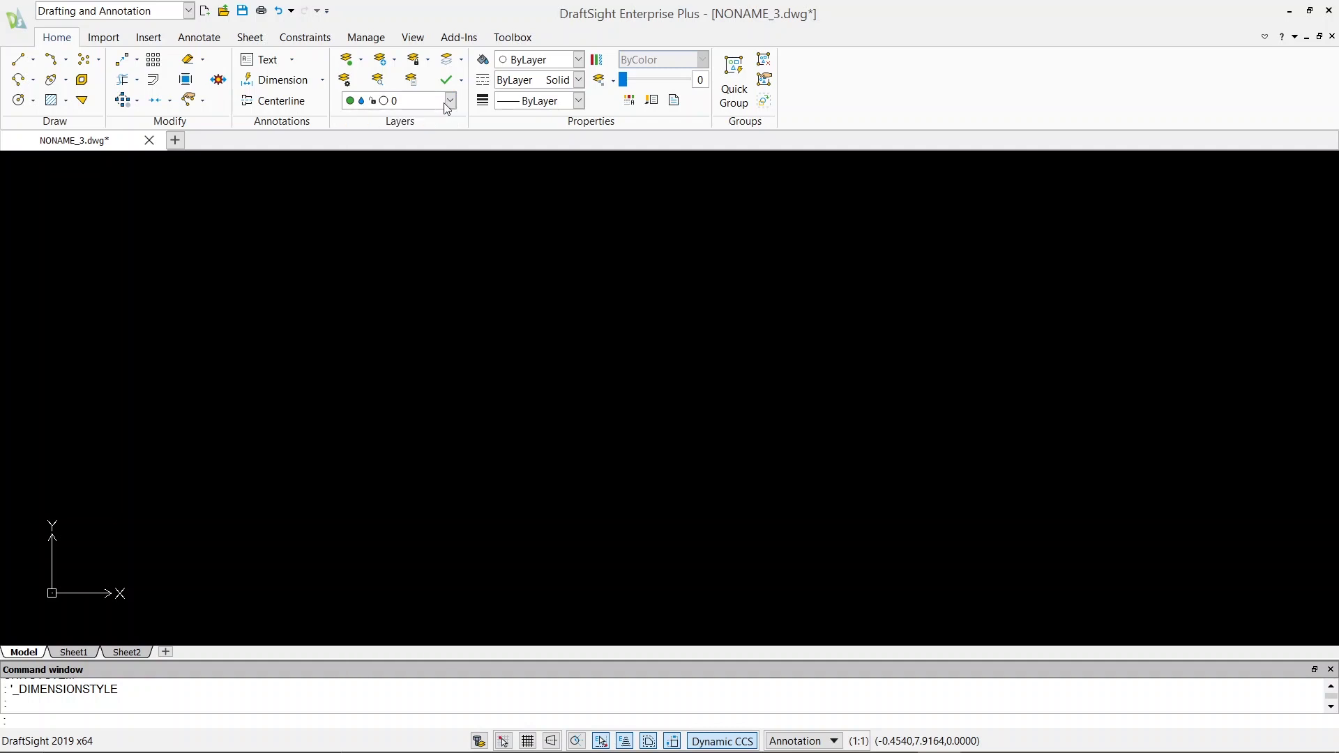
click(349, 83)
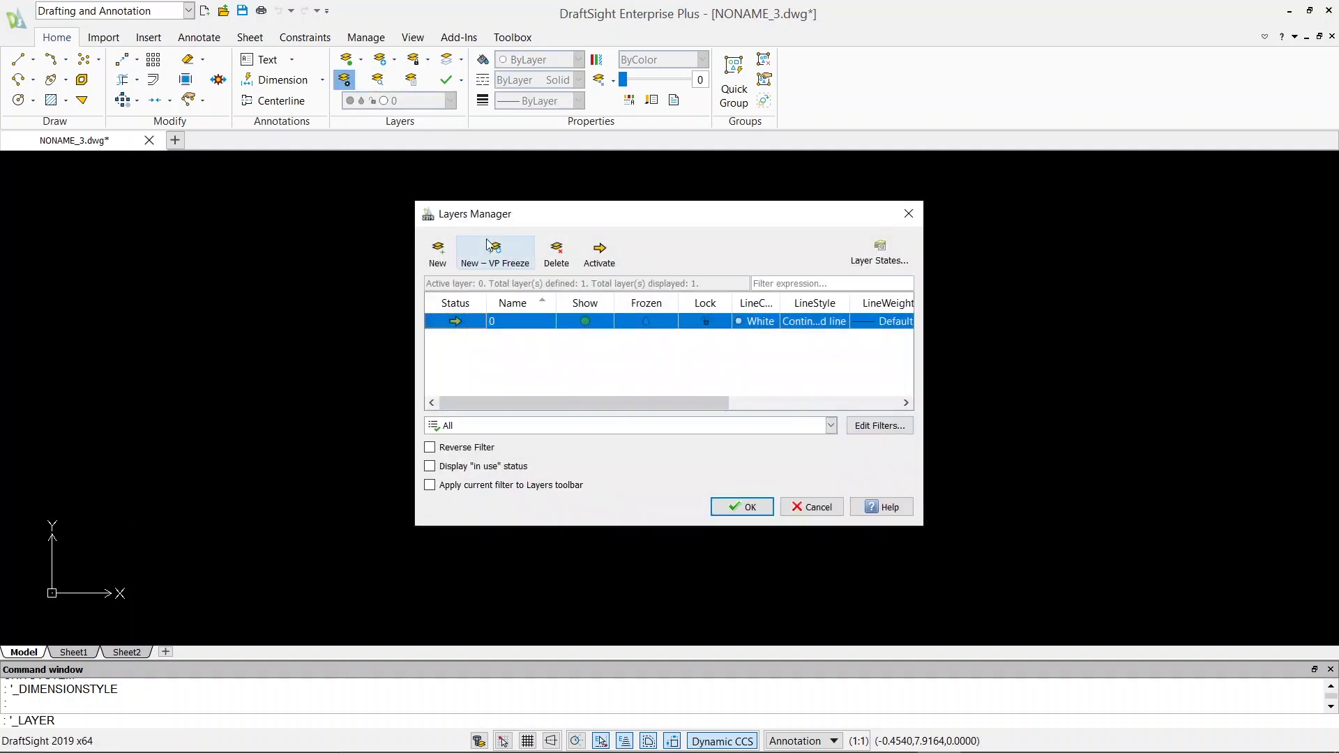
click(436, 254)
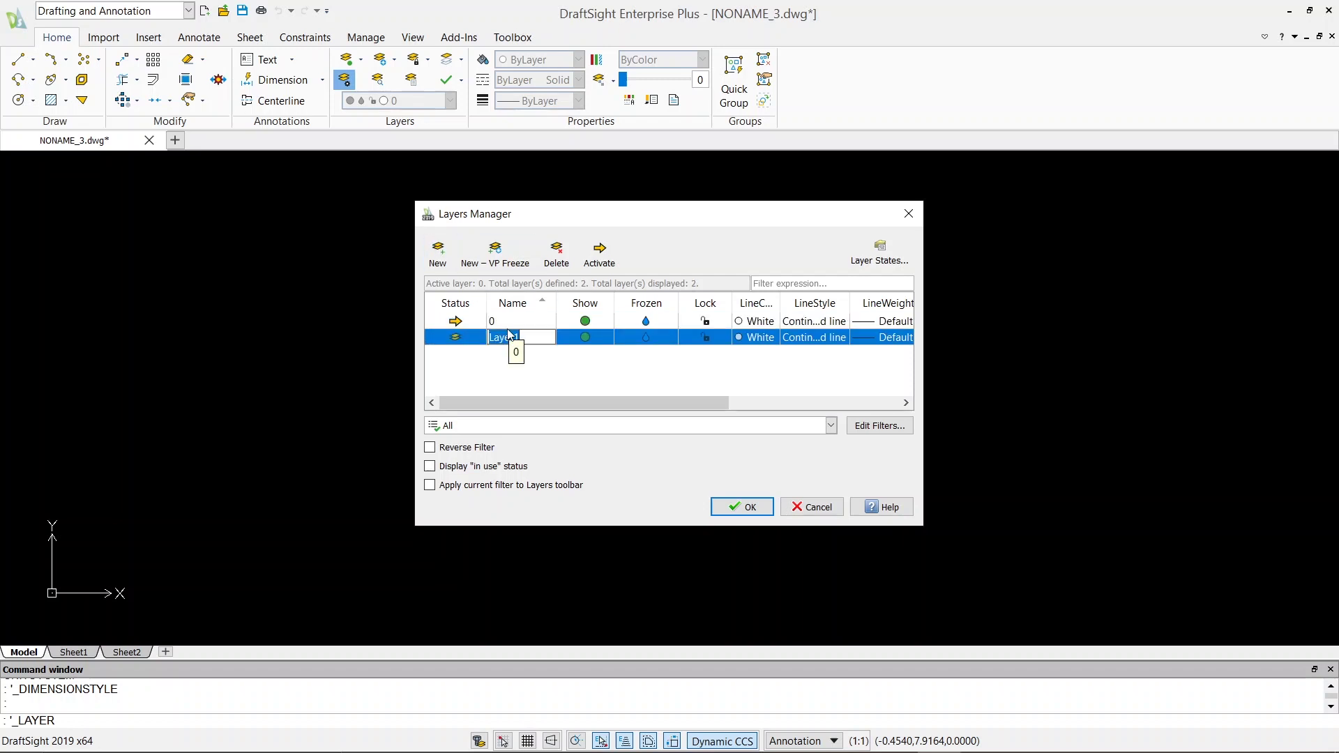
text(DIMENSIONS)
click(754, 347)
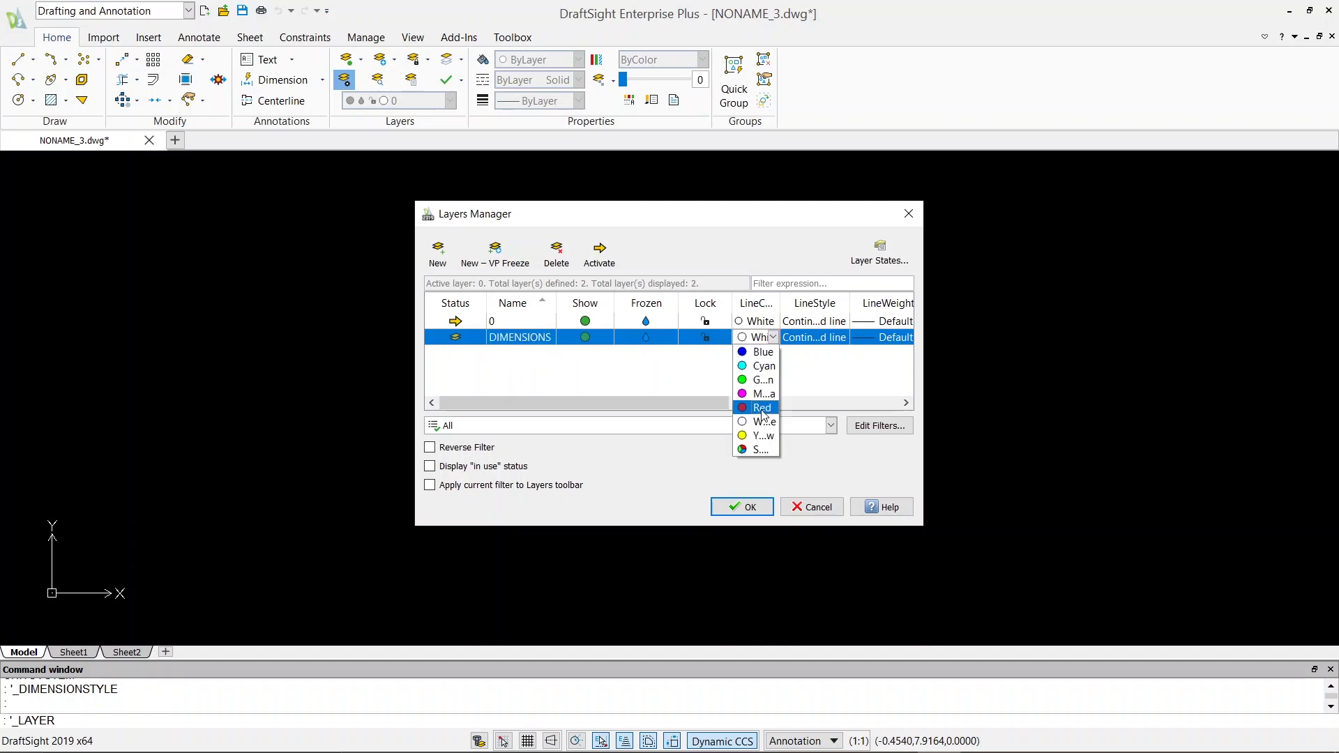
click(764, 415)
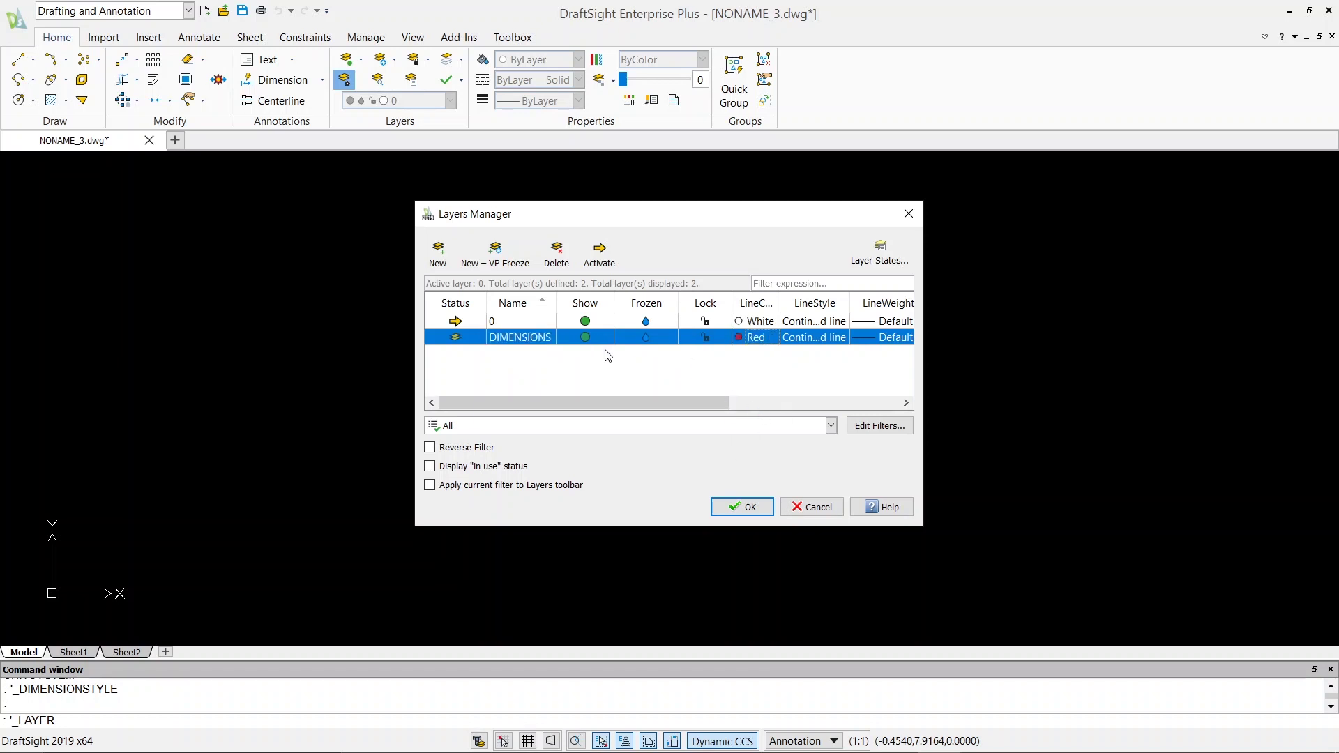
Add an ETCH layer in magenta and a CHAMFERS layer in yellow.
click(438, 251)
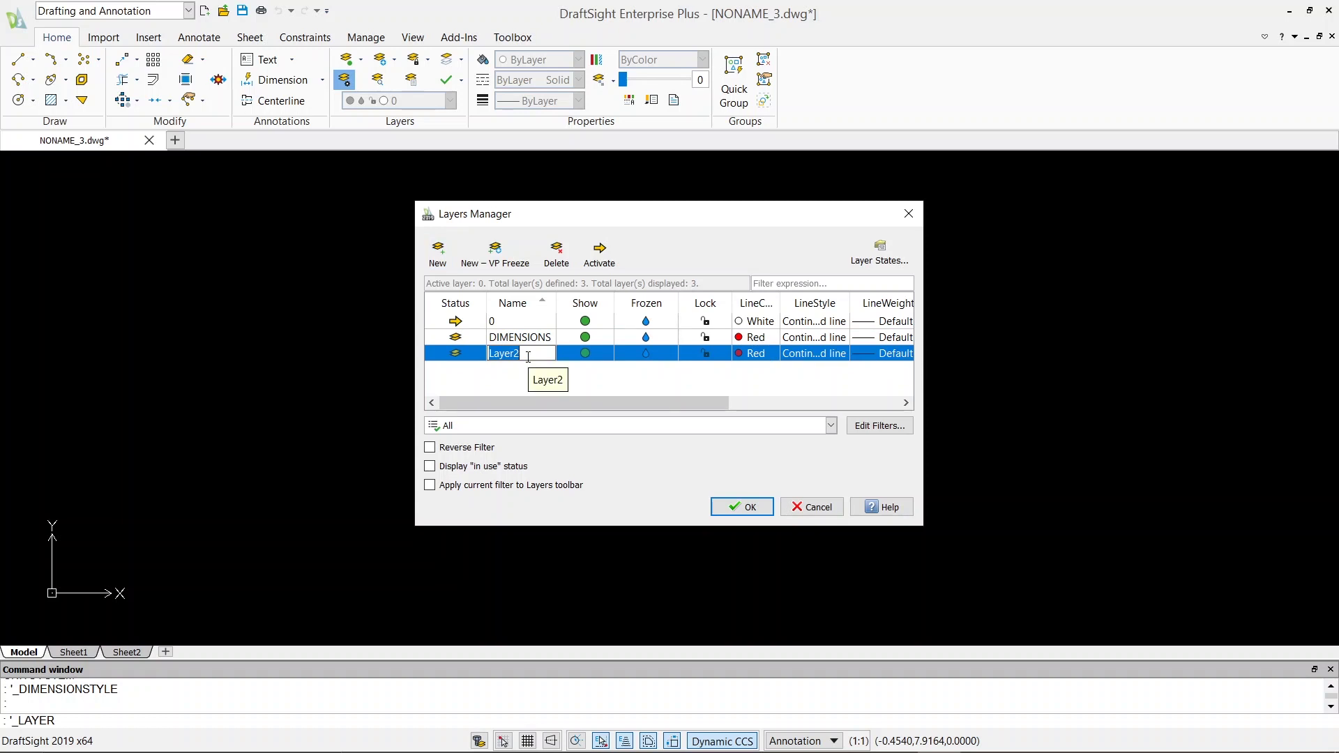
text(ETCH)
click(742, 354)
click(760, 410)
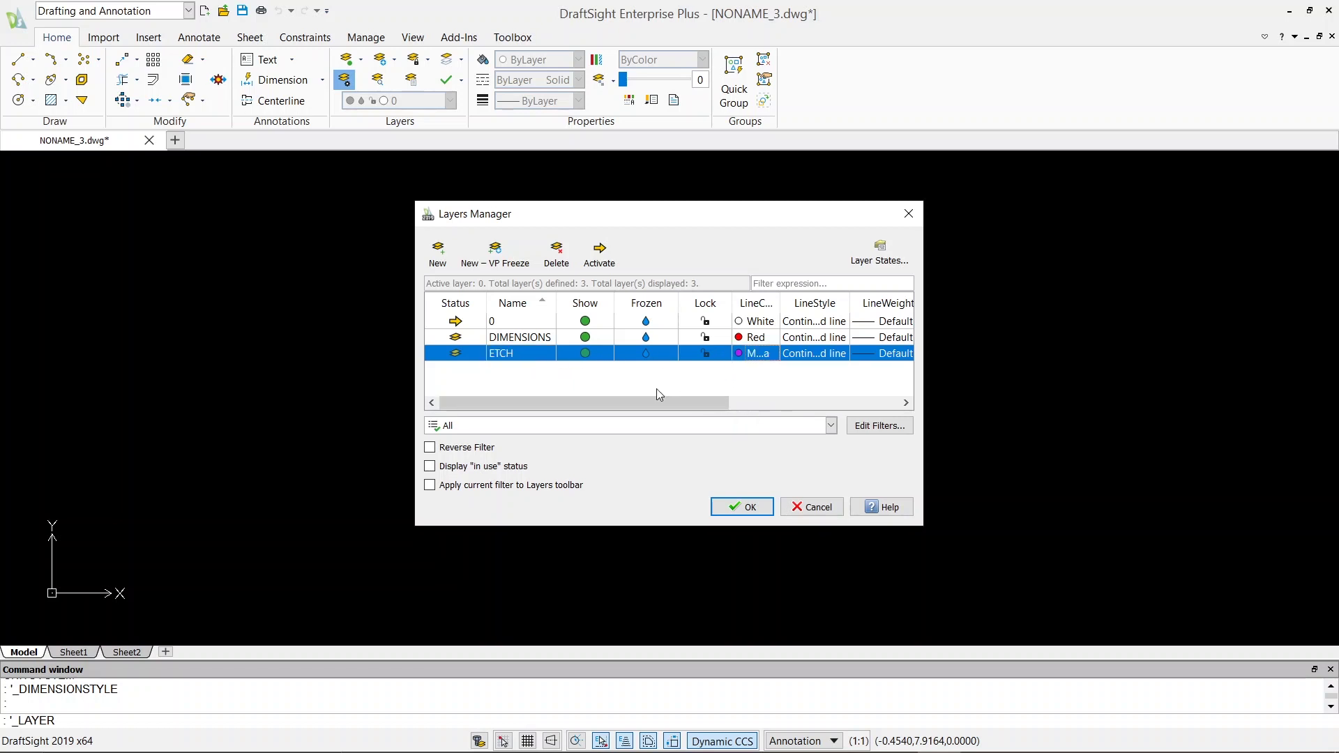
click(448, 257)
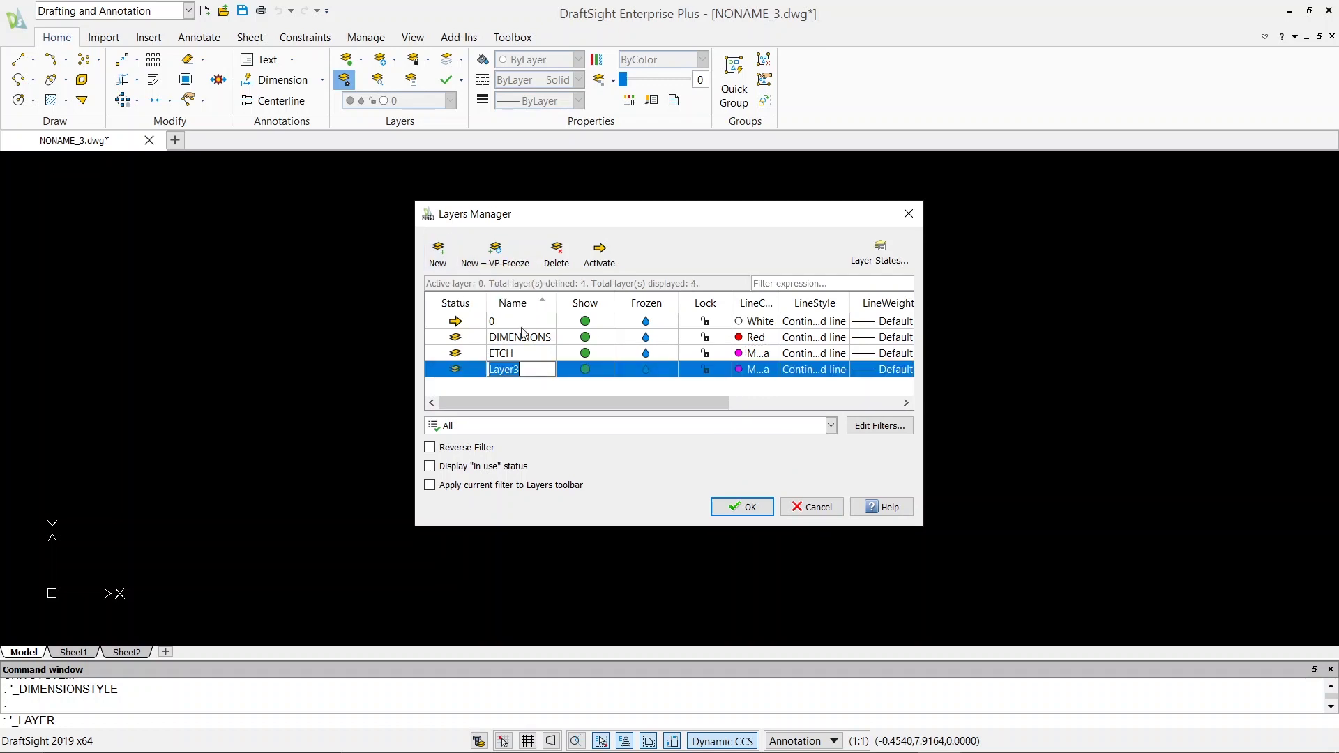
text(C)
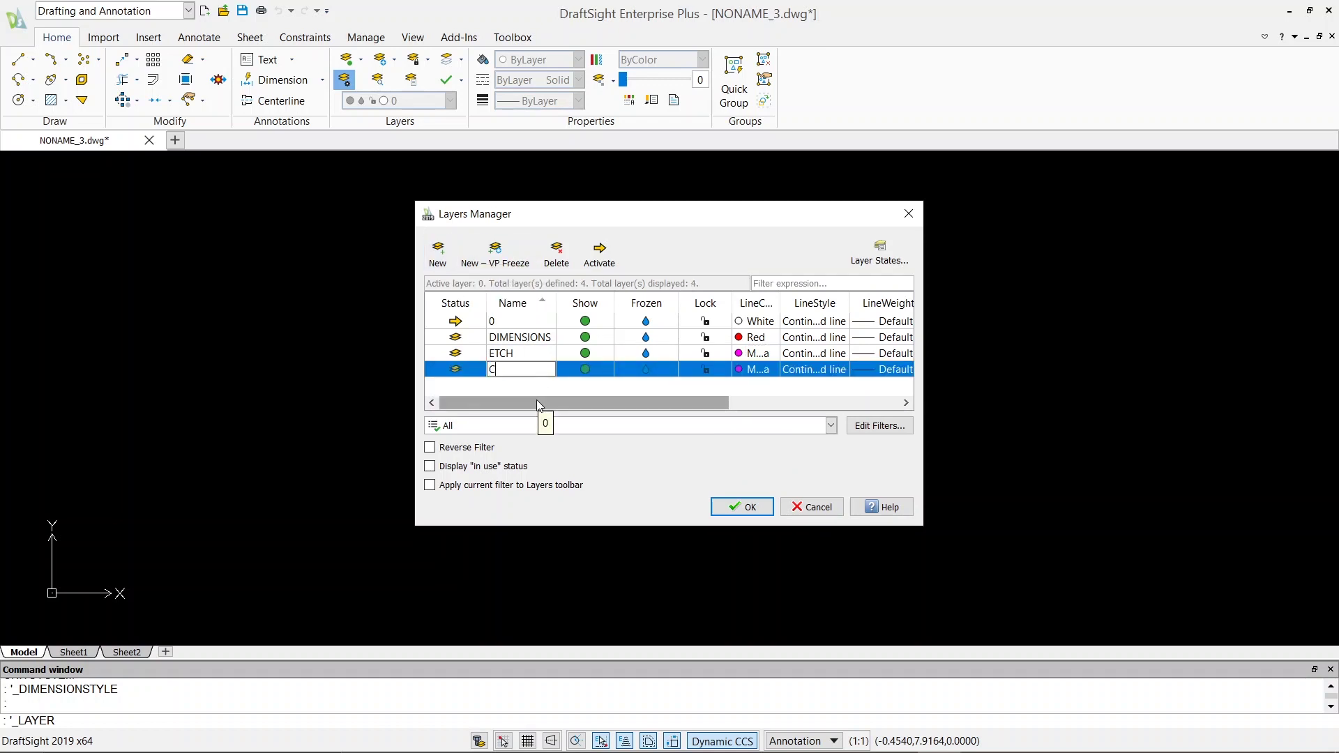
text(HAMFERS)
click(757, 369)
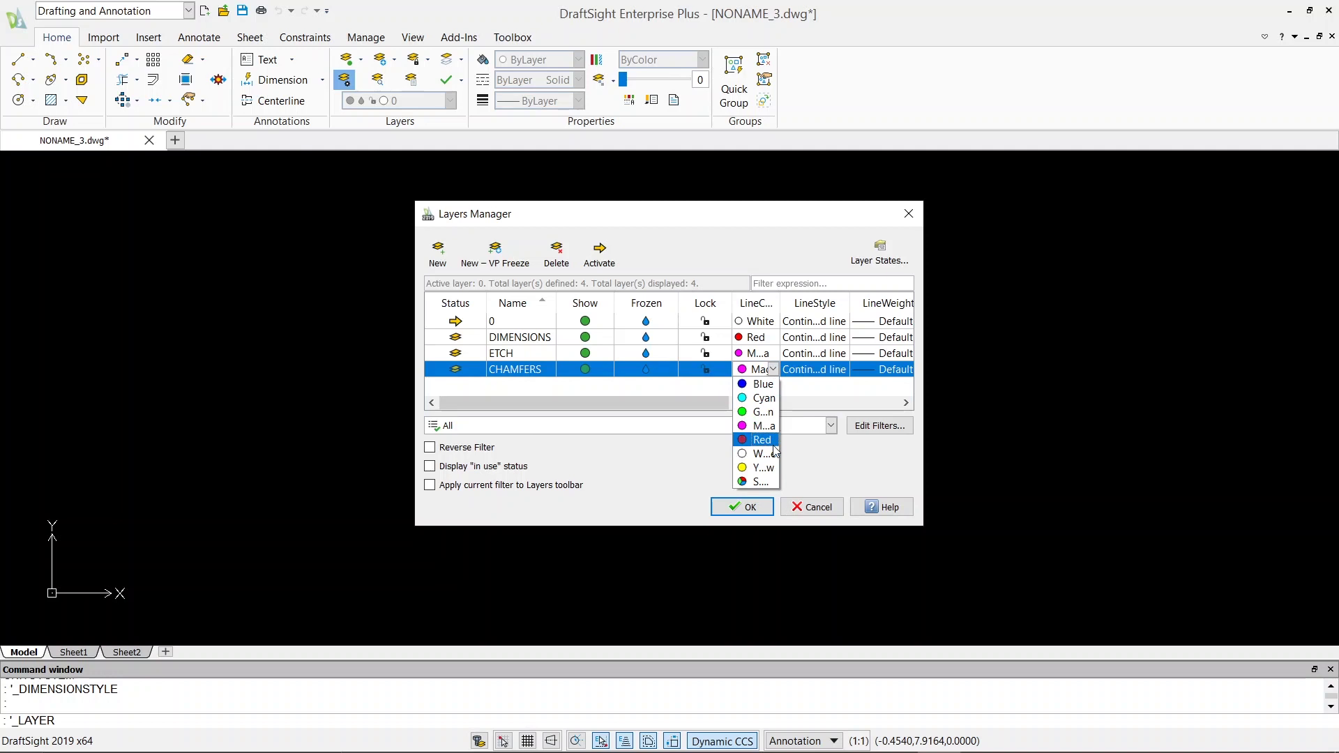
click(761, 470)
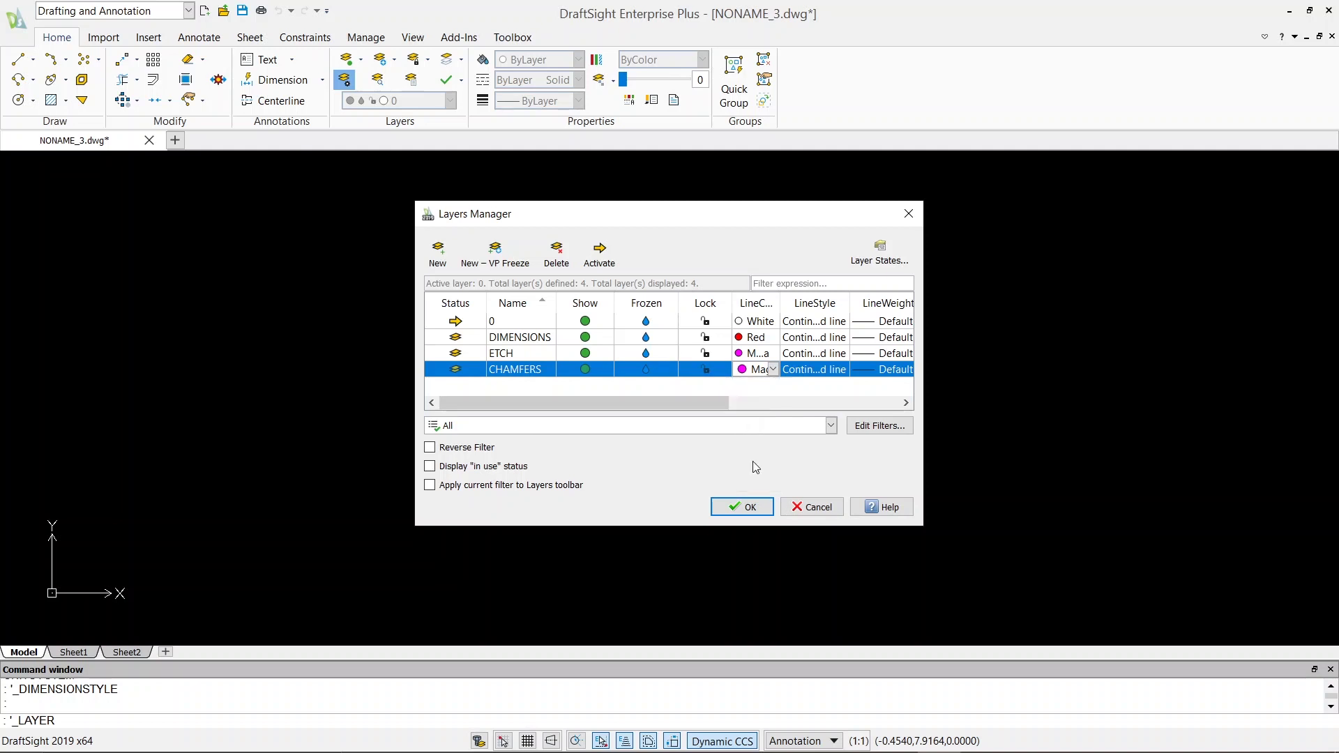
Add a green CNC layer and close the Layers Manager.
click(461, 261)
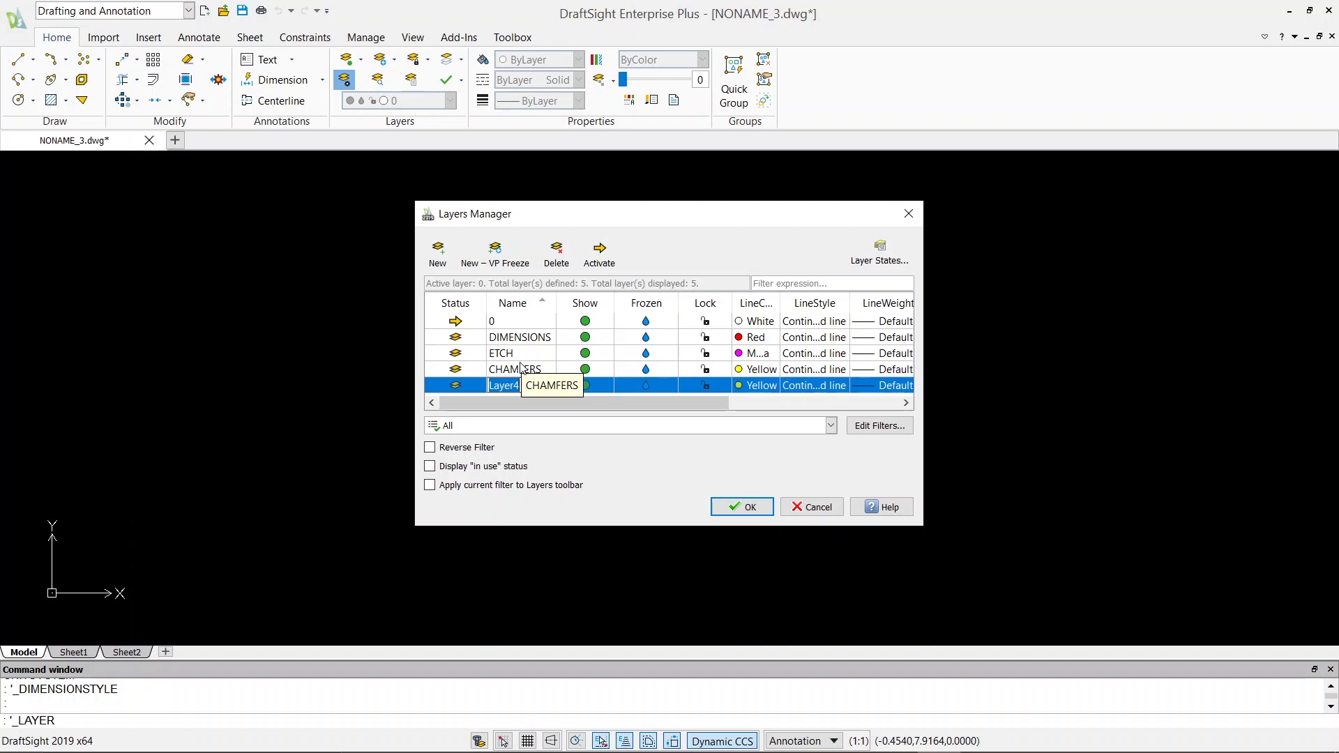
text(CNC)
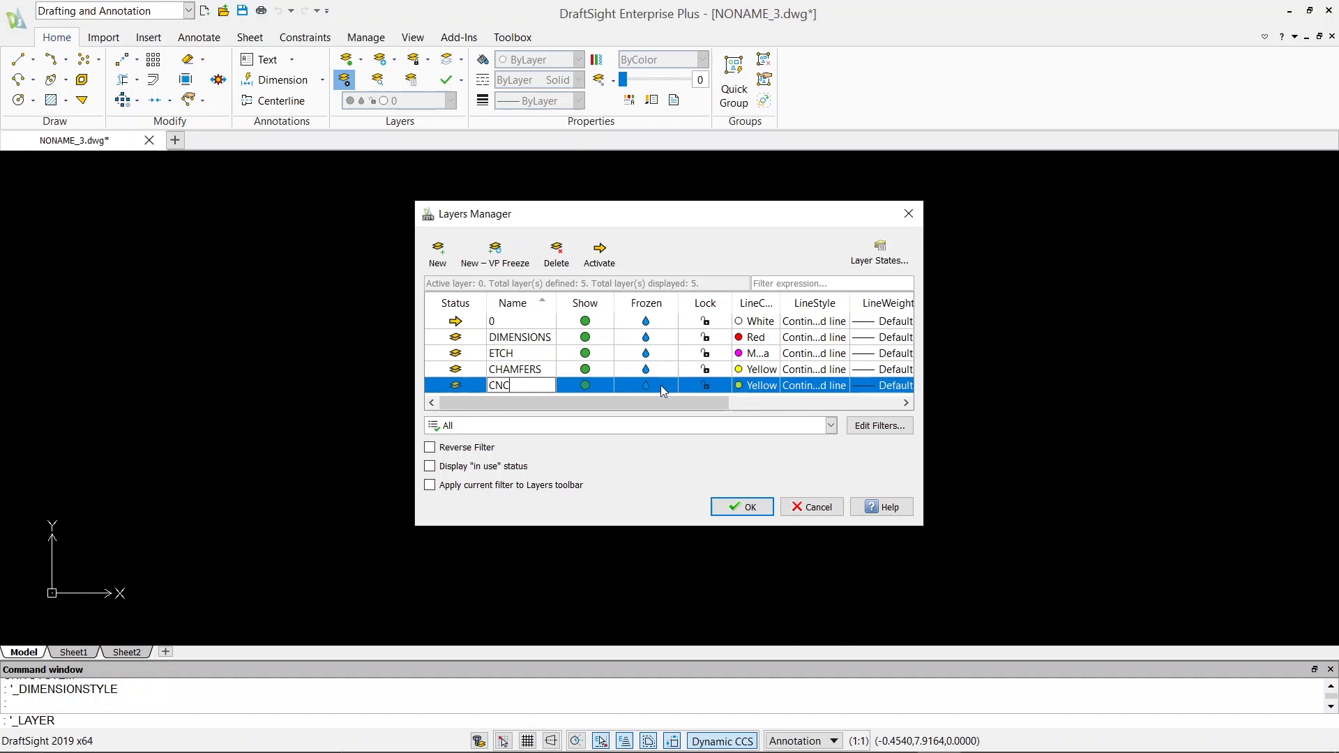
click(753, 385)
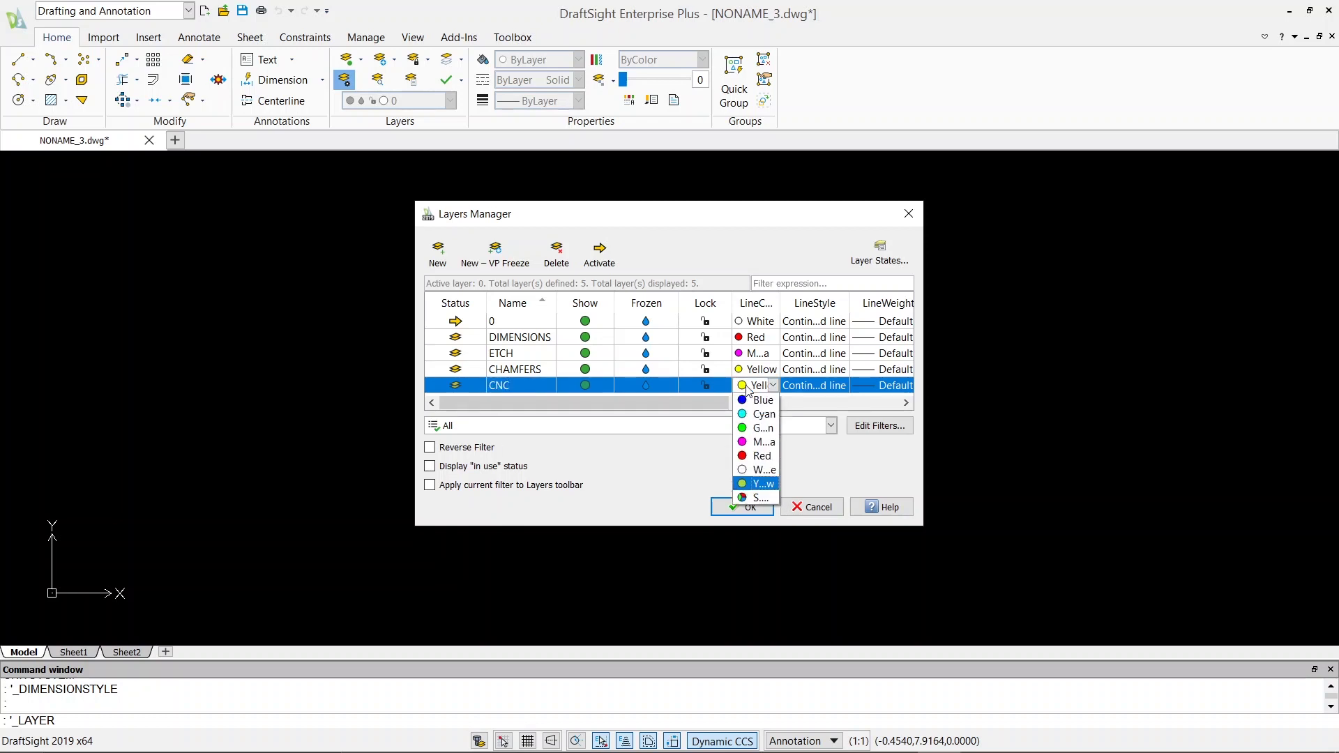
click(758, 428)
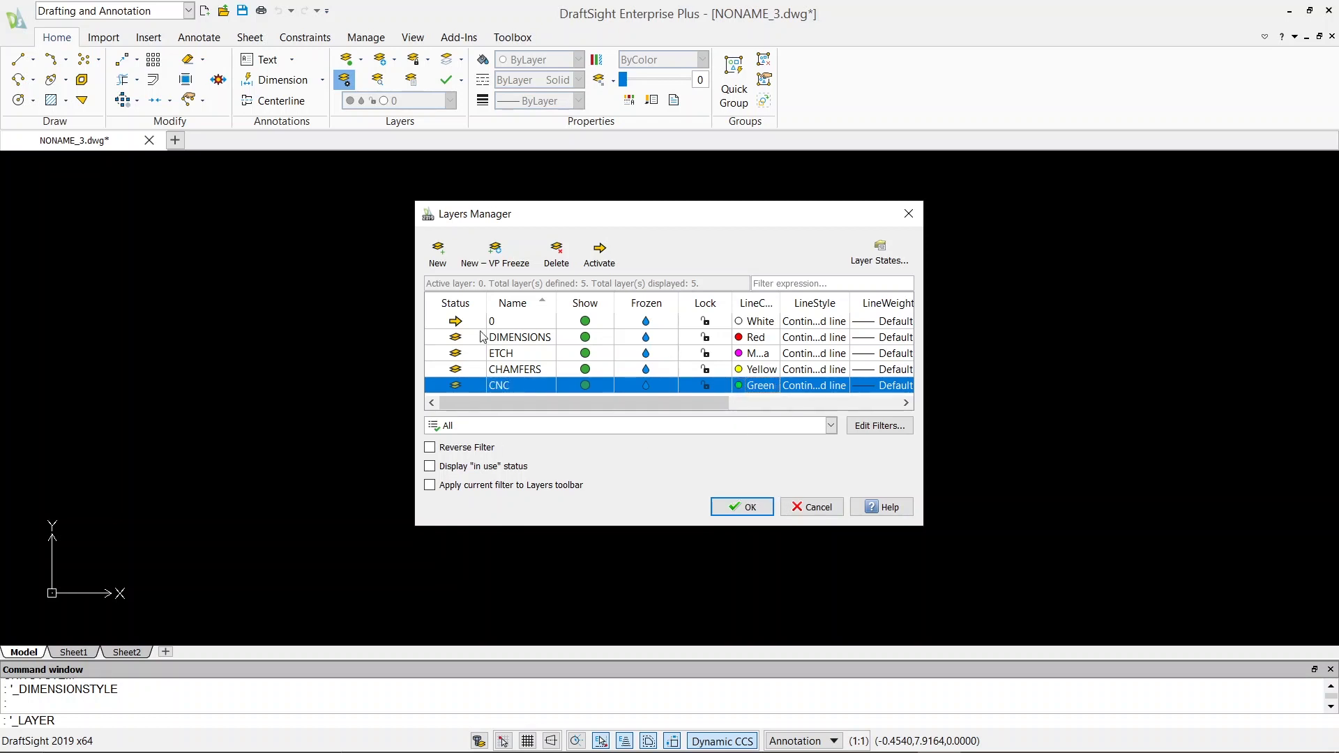
click(750, 509)
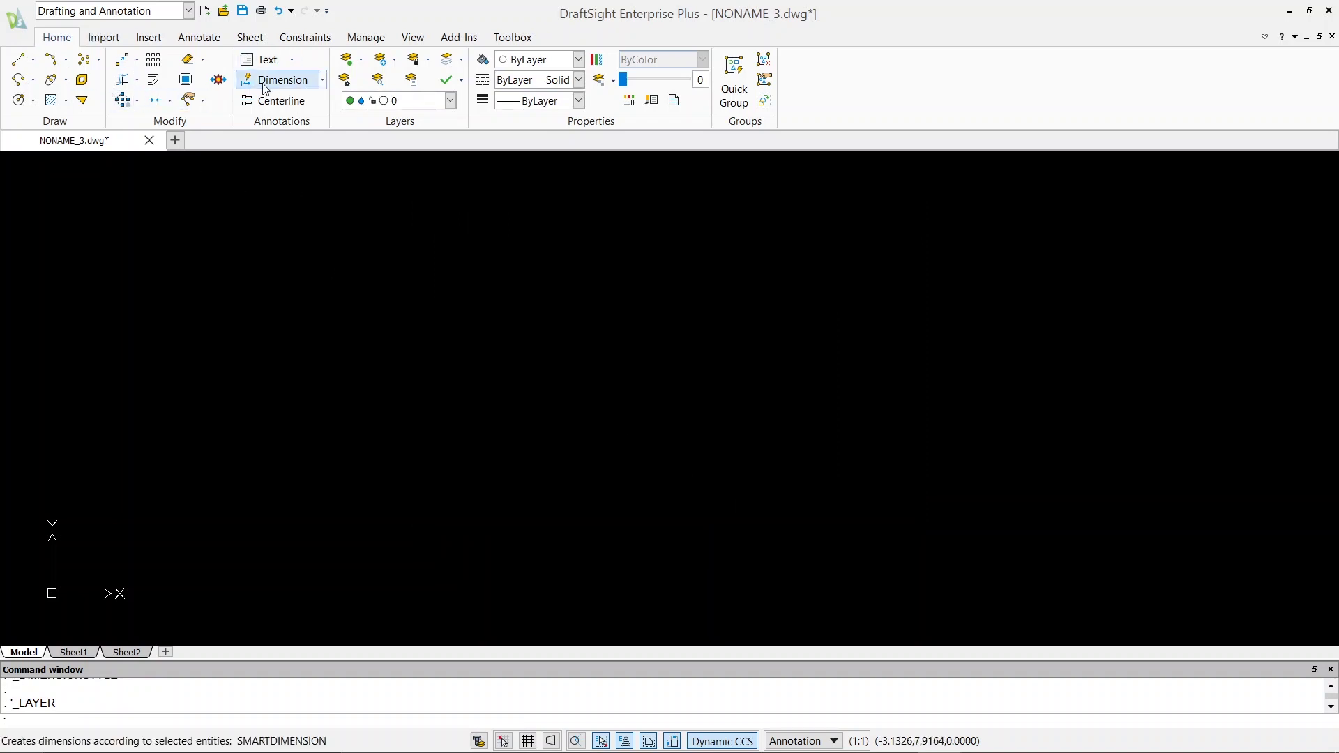
Place a height-1 note with lines PART NO-XXXXX, QTY-XXXXX and MATERIAL-XXXXX.
click(267, 62)
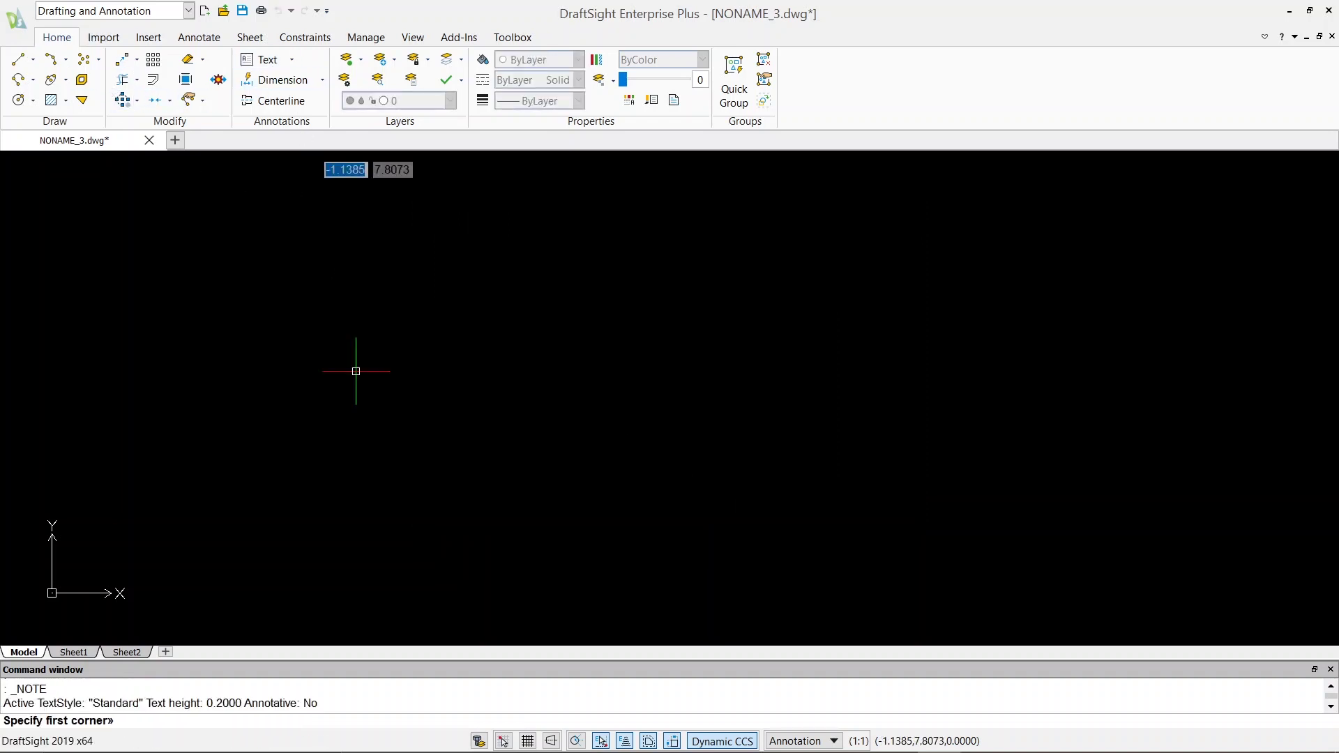
click(443, 406)
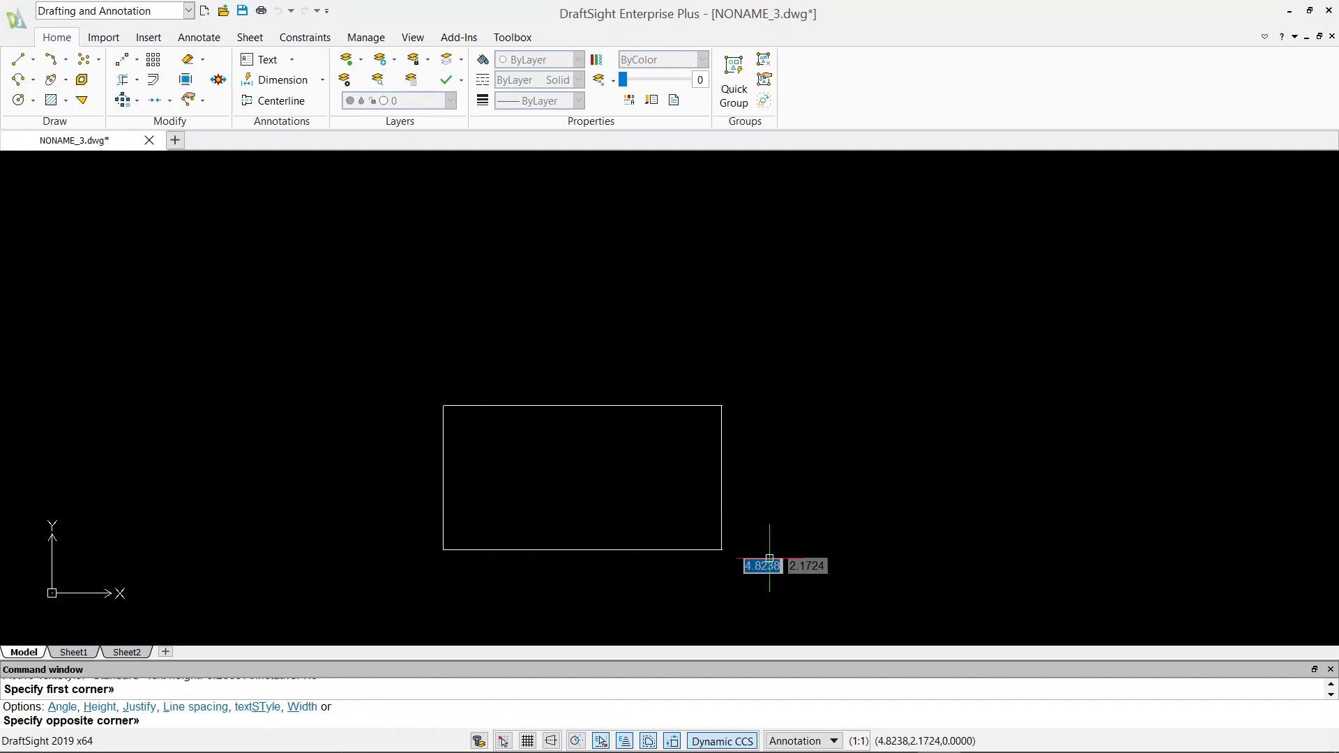
click(964, 558)
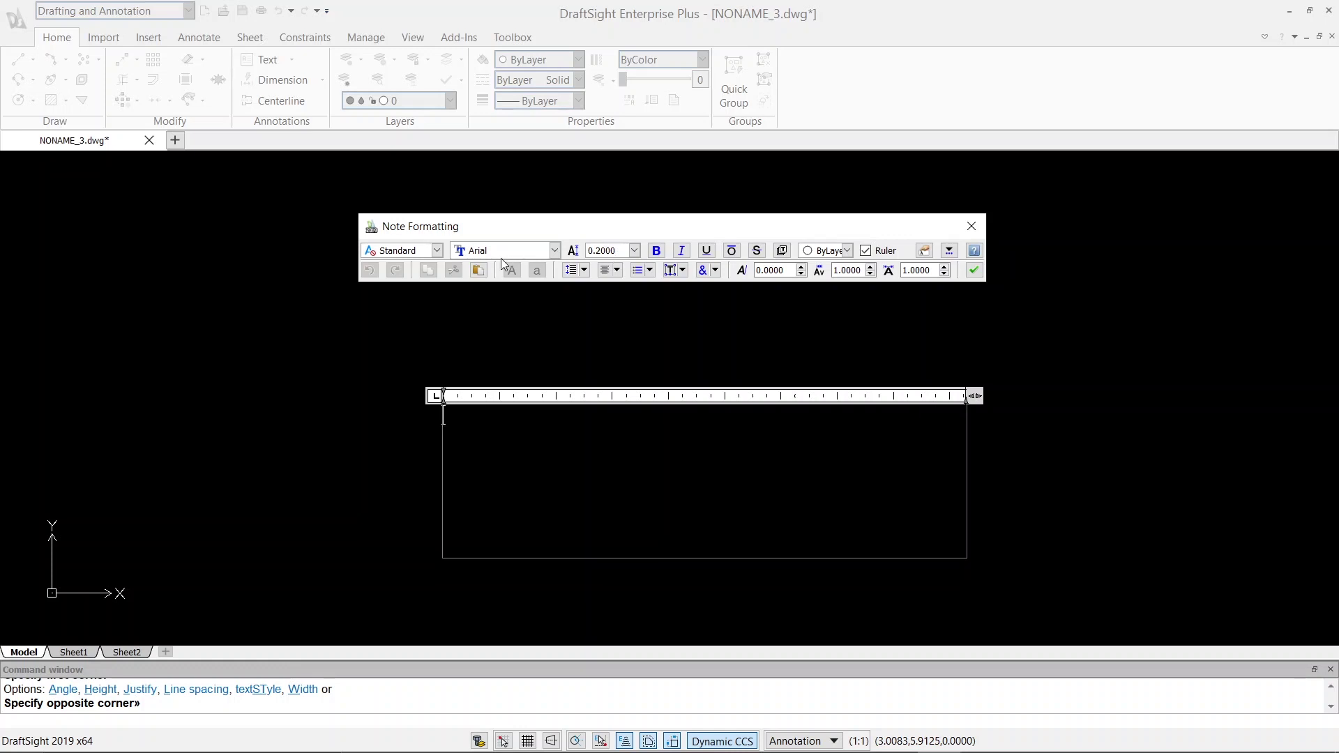
click(633, 255)
click(632, 255)
text(1.)
key(Return)
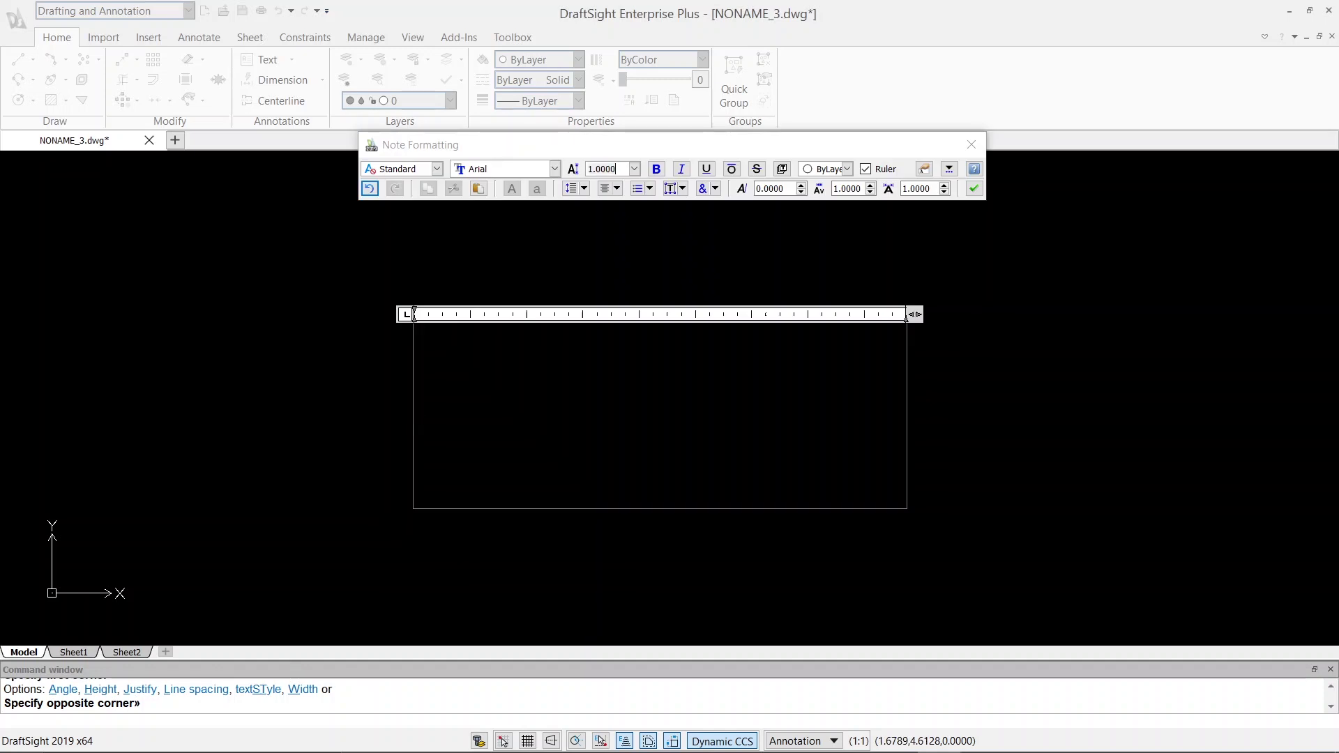
text(PART)
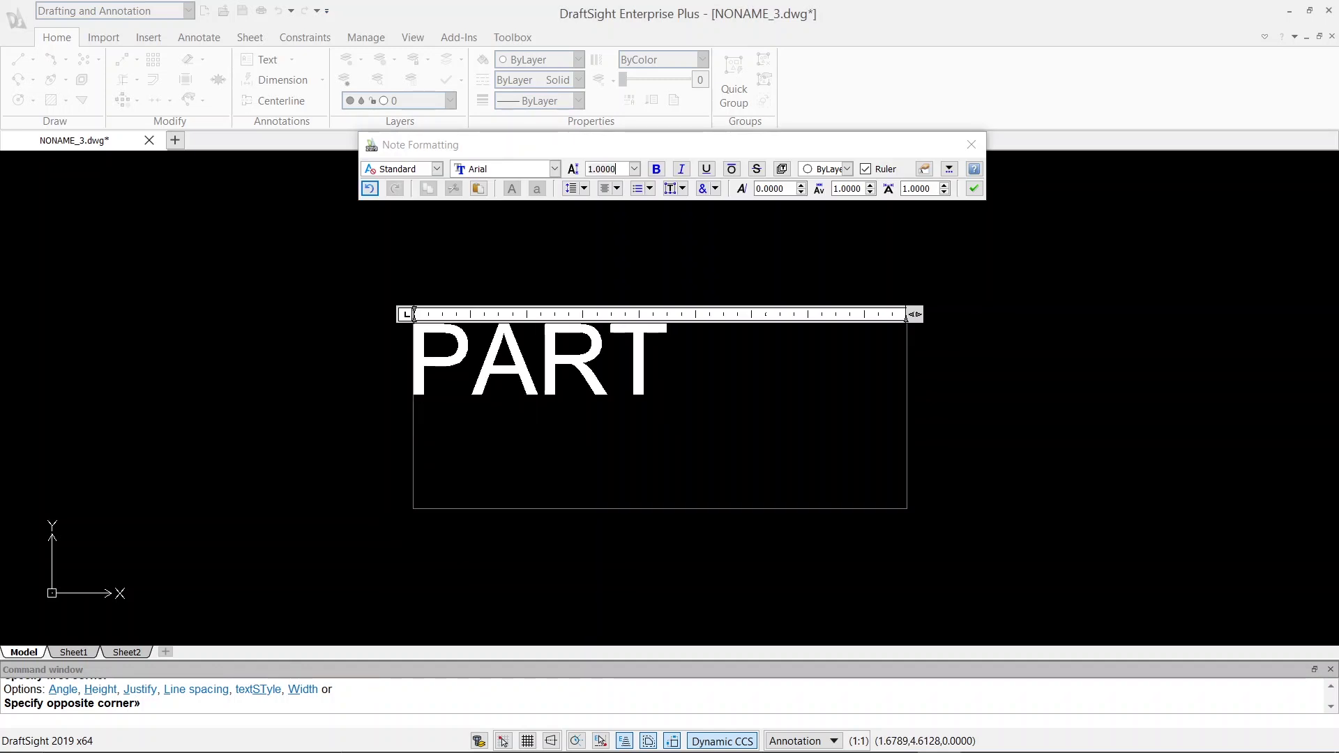
text( NO-)
key(Return)
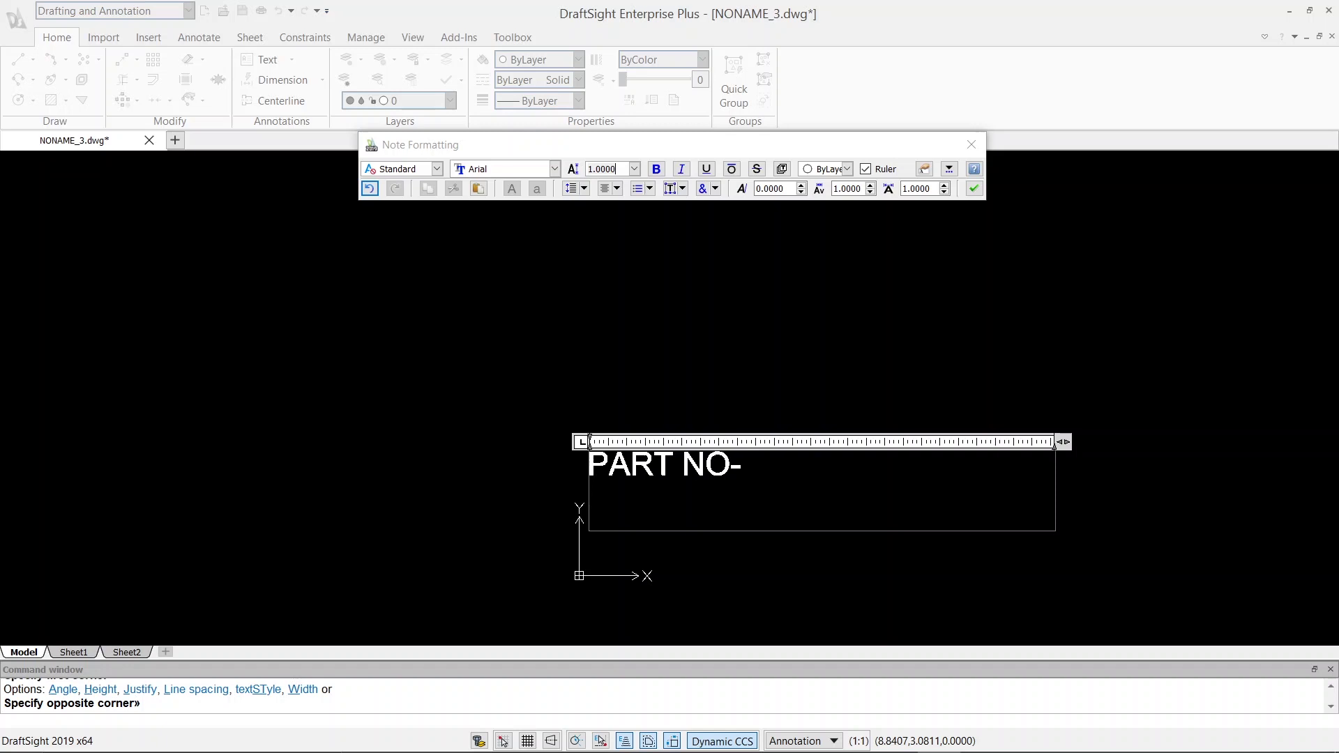
text(Q)
text(TY-)
key(Return)
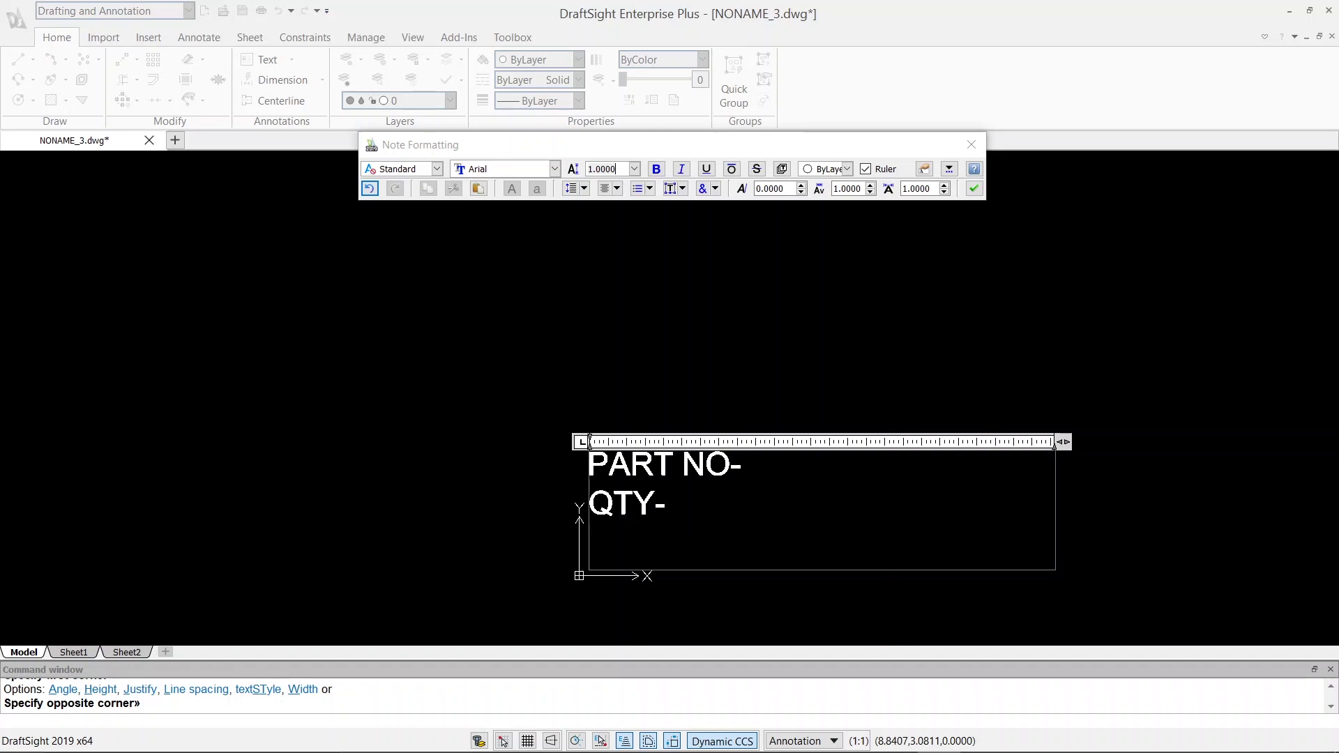
text(MATERI)
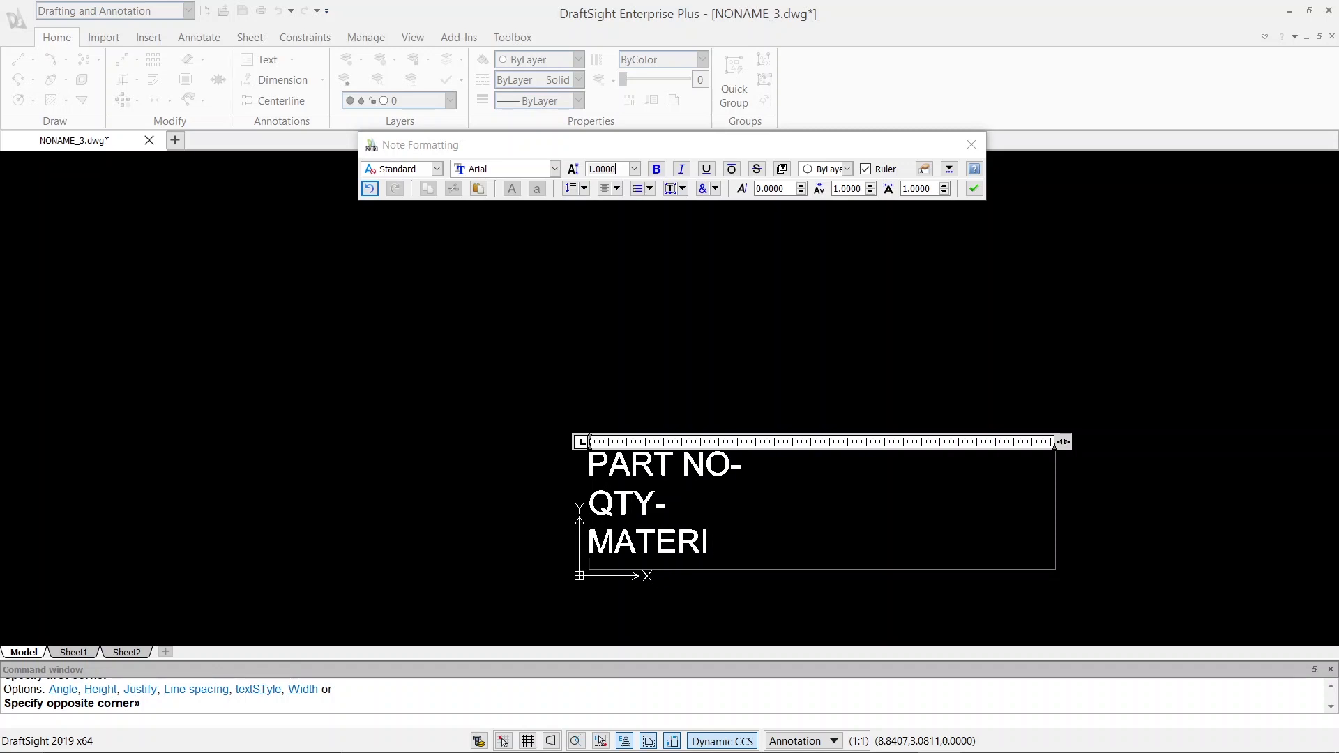
text(AL-XXXXX)
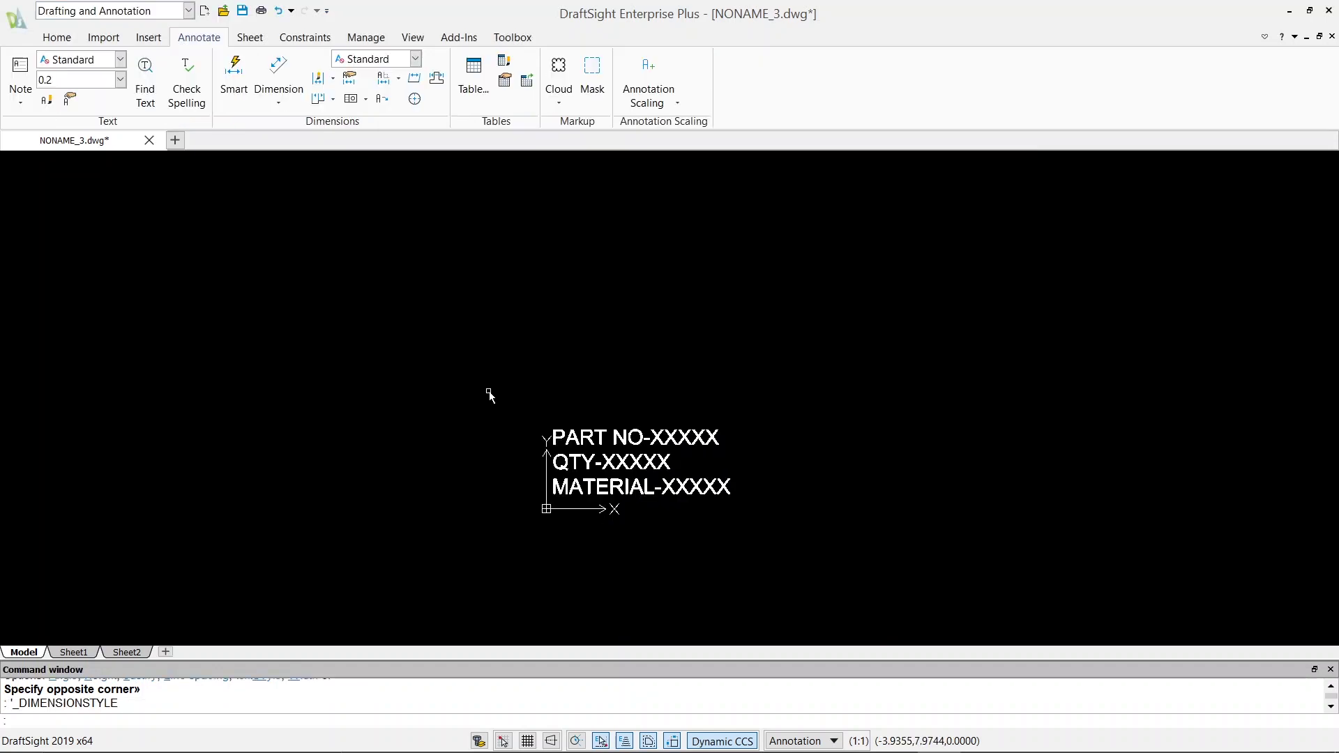
Save the drawing as Drawing Template (*.dwt) named THIRDANGLETEMPLATE.
click(18, 20)
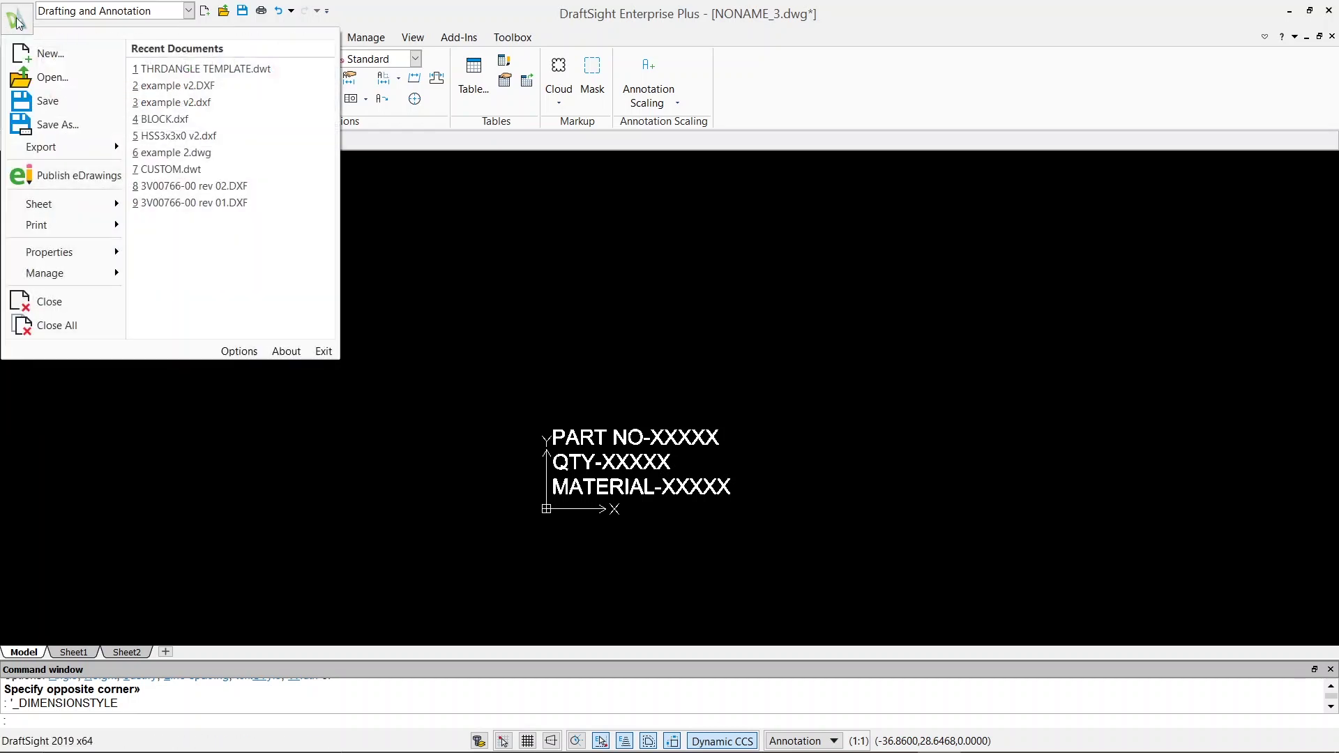
click(71, 131)
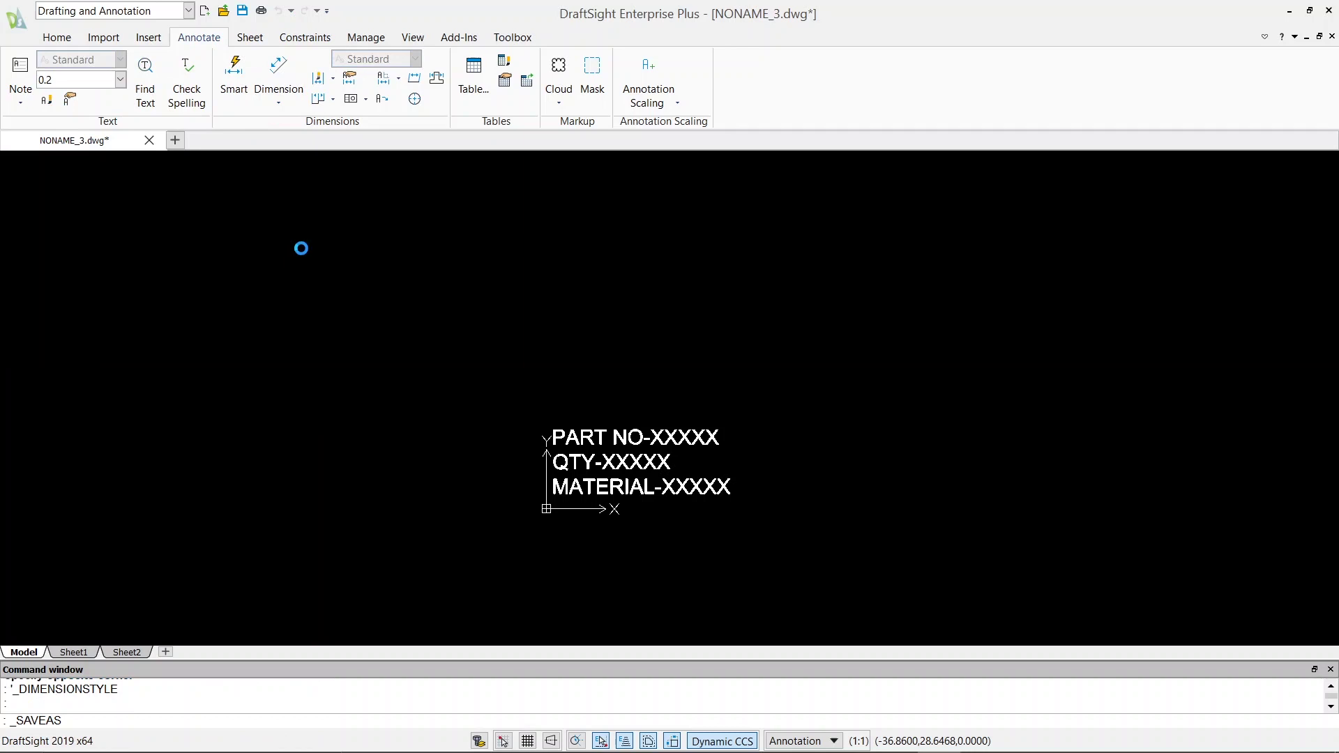
click(362, 348)
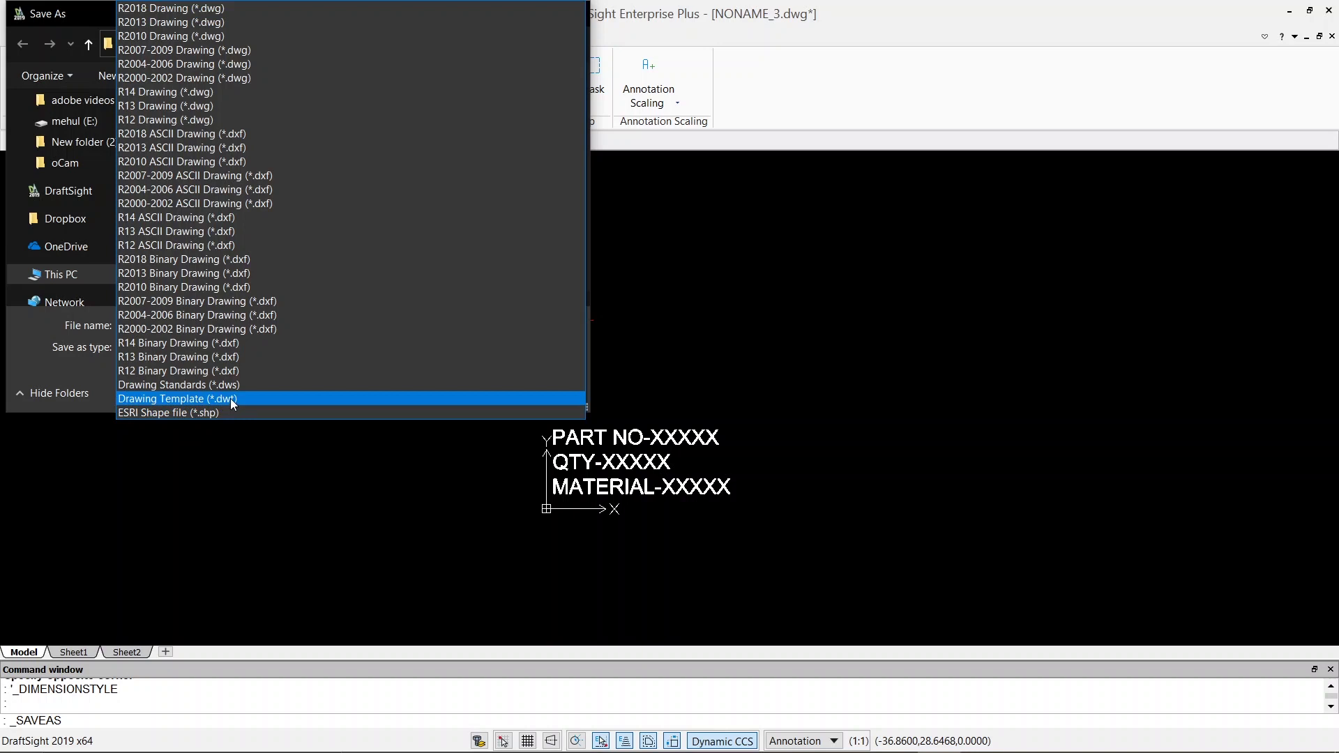
click(230, 398)
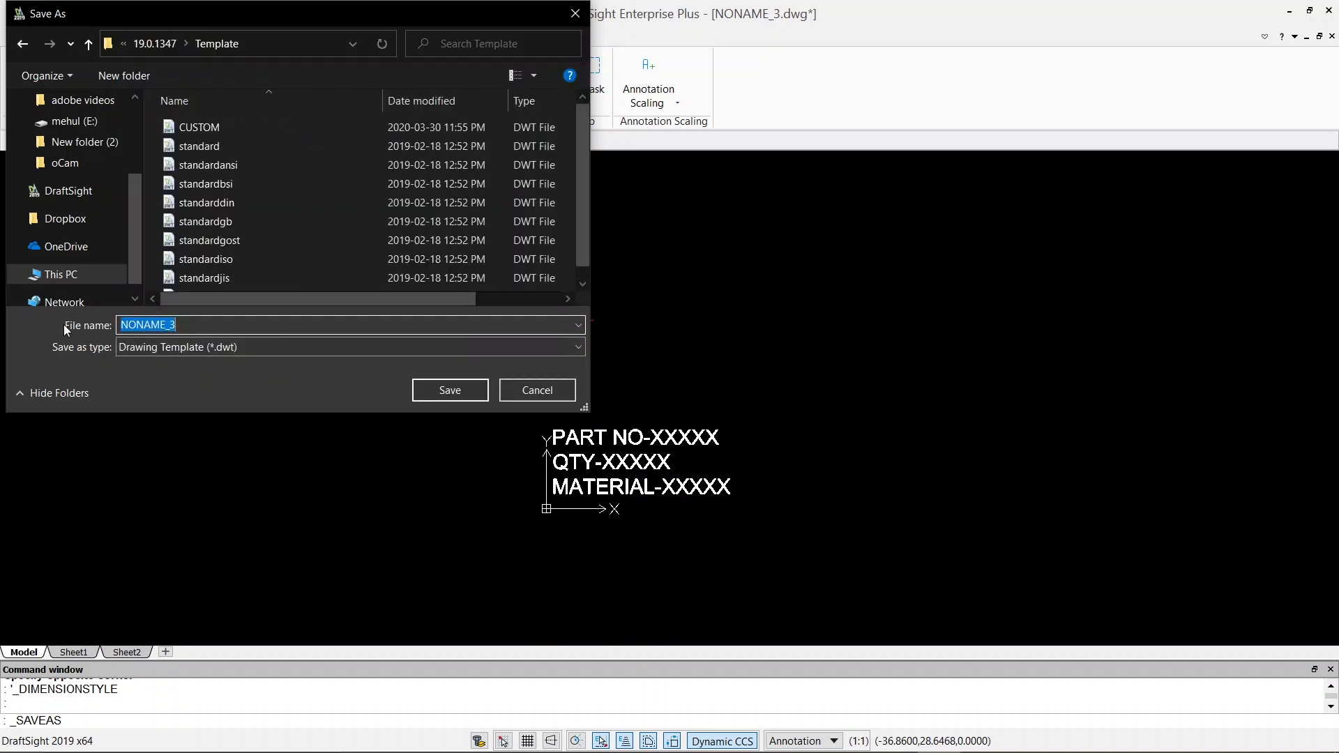
scroll(415, 181, down, 1)
scroll(420, 185, up, 1)
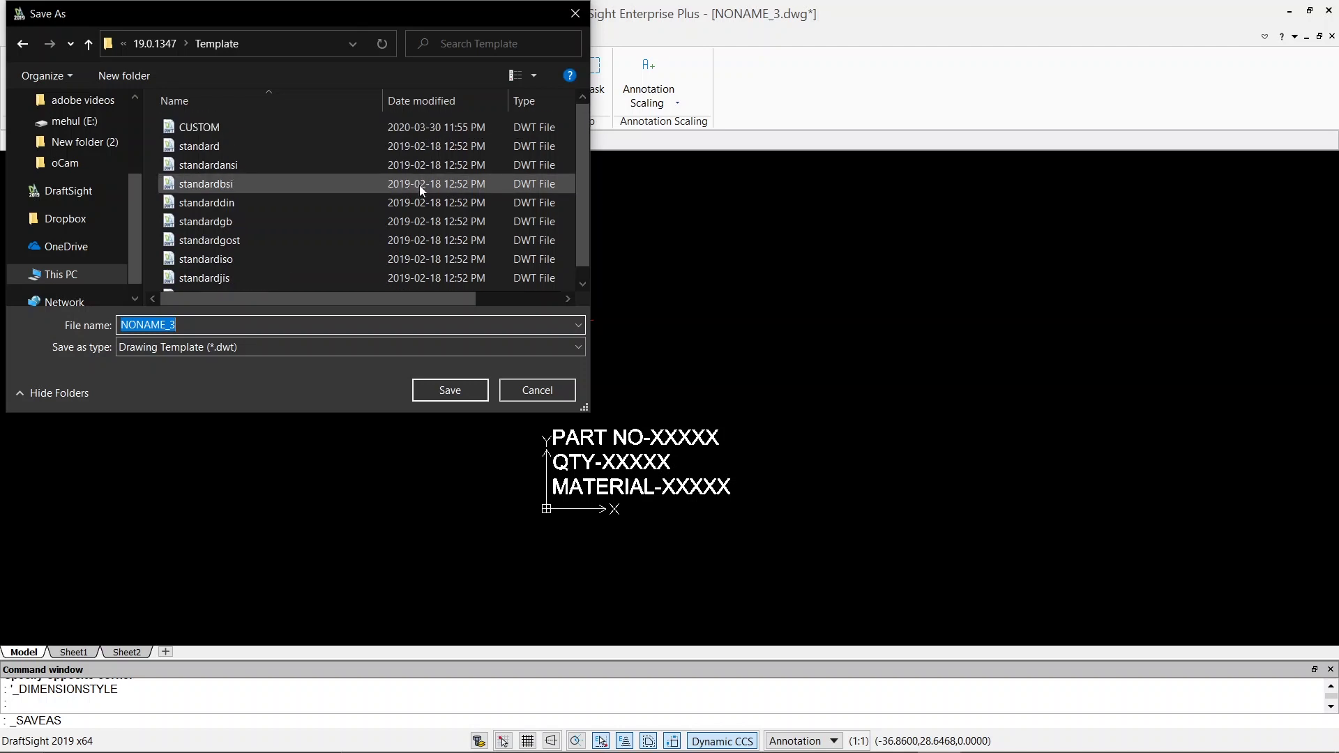
text(TH)
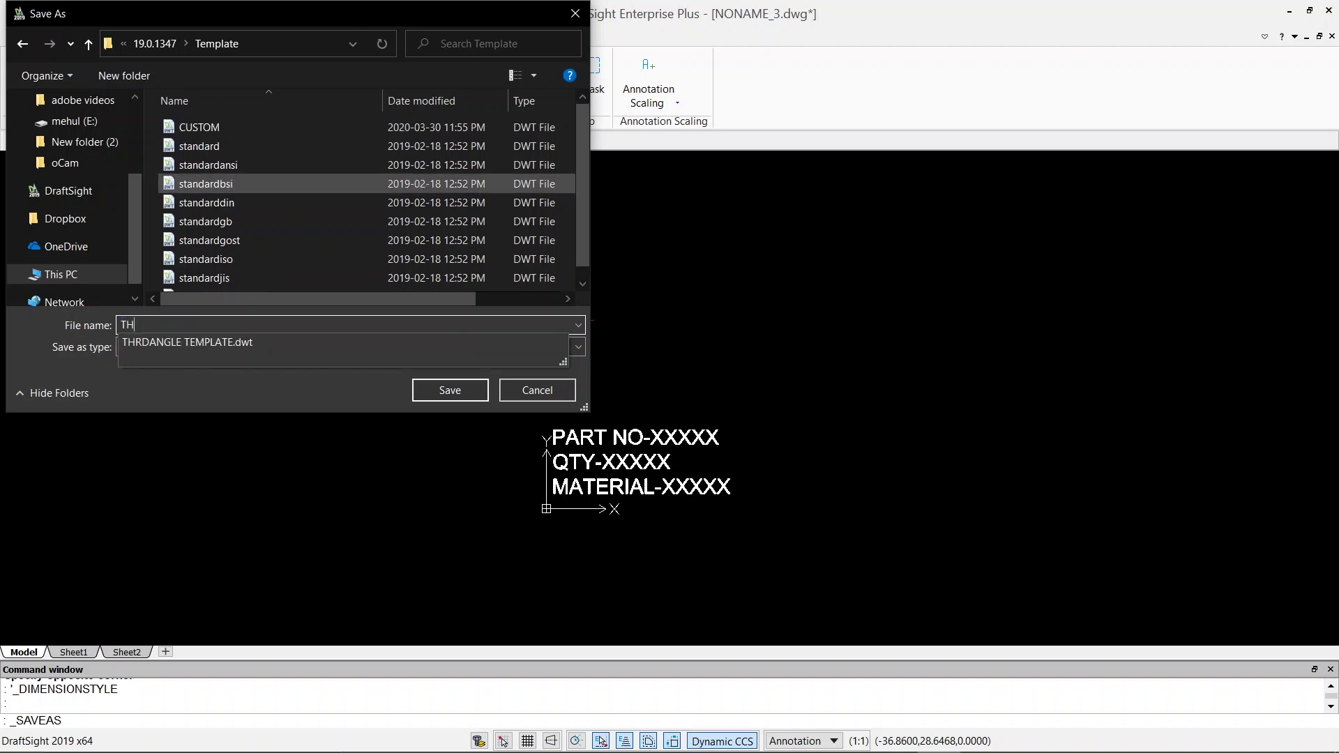
text(IRDANGLETEMPLATE)
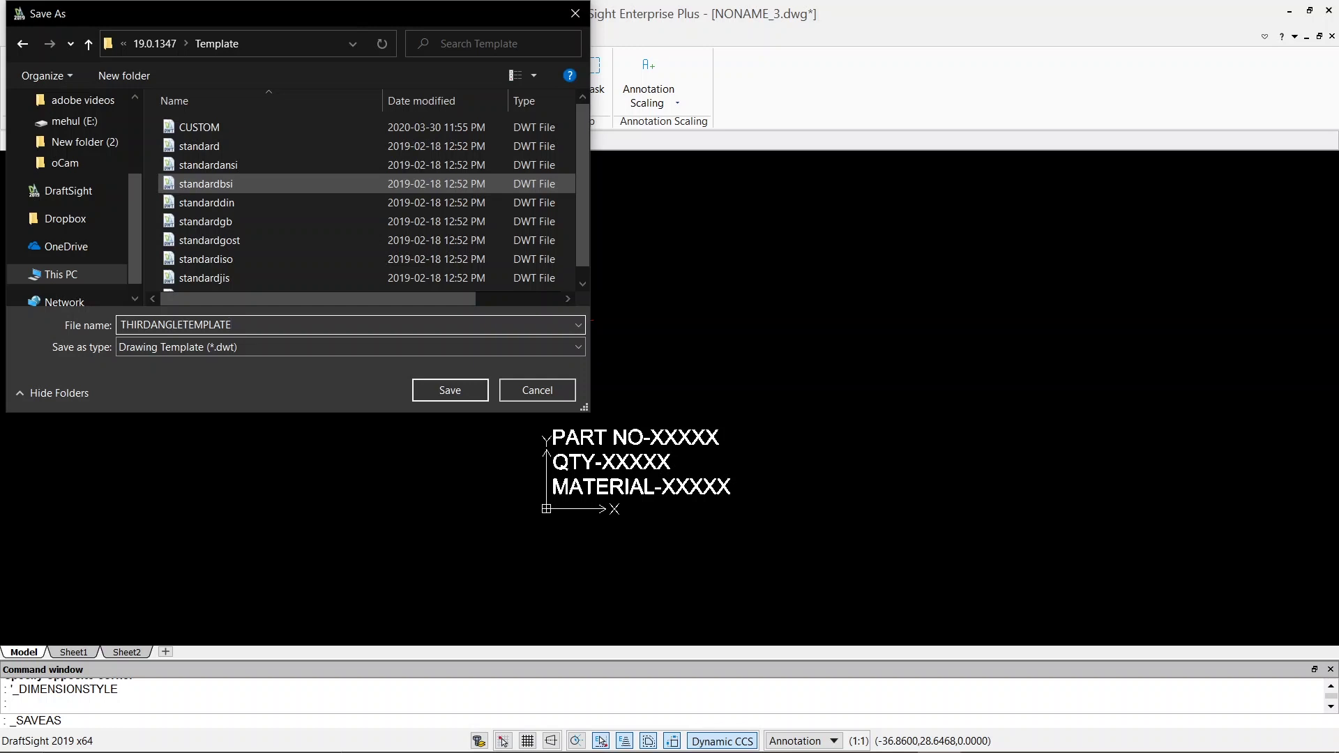
key(Return)
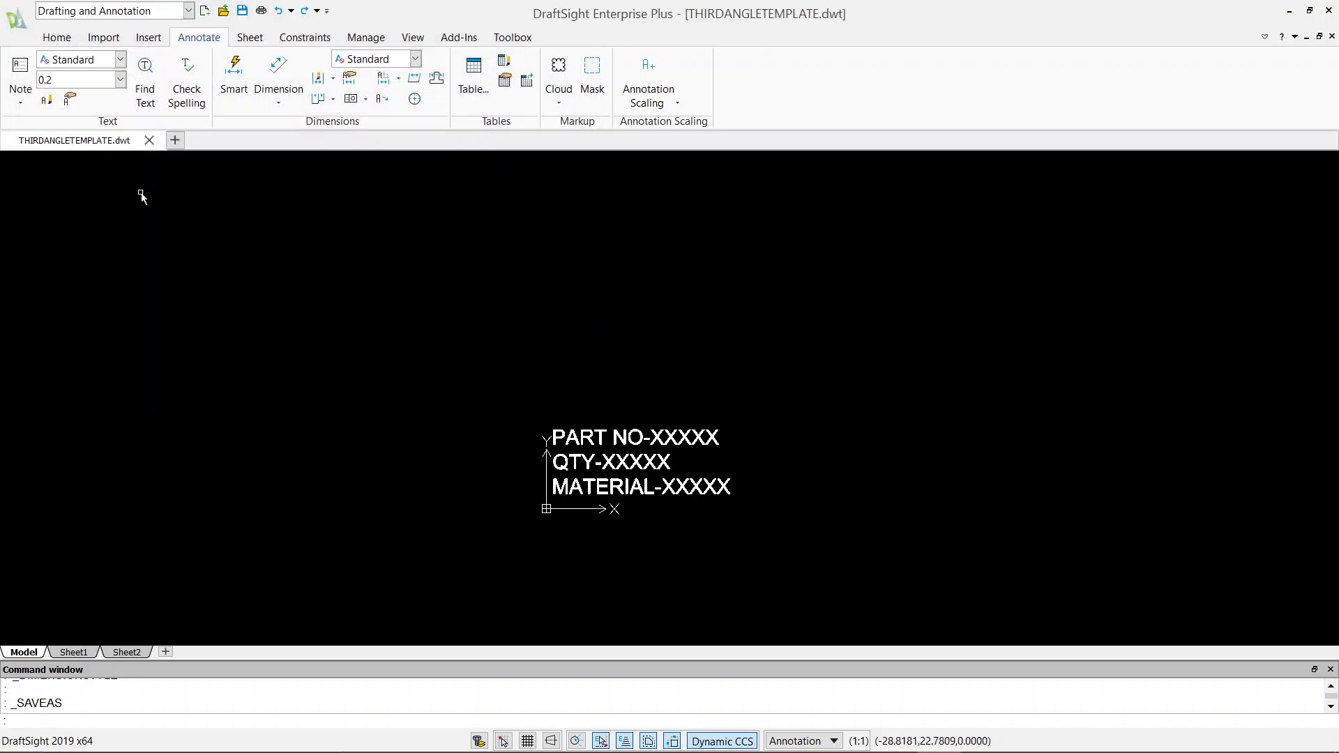
Close the THIRDANGLETEMPLATE.dwt drawing without re-saving and request a new drawing.
click(244, 215)
click(223, 230)
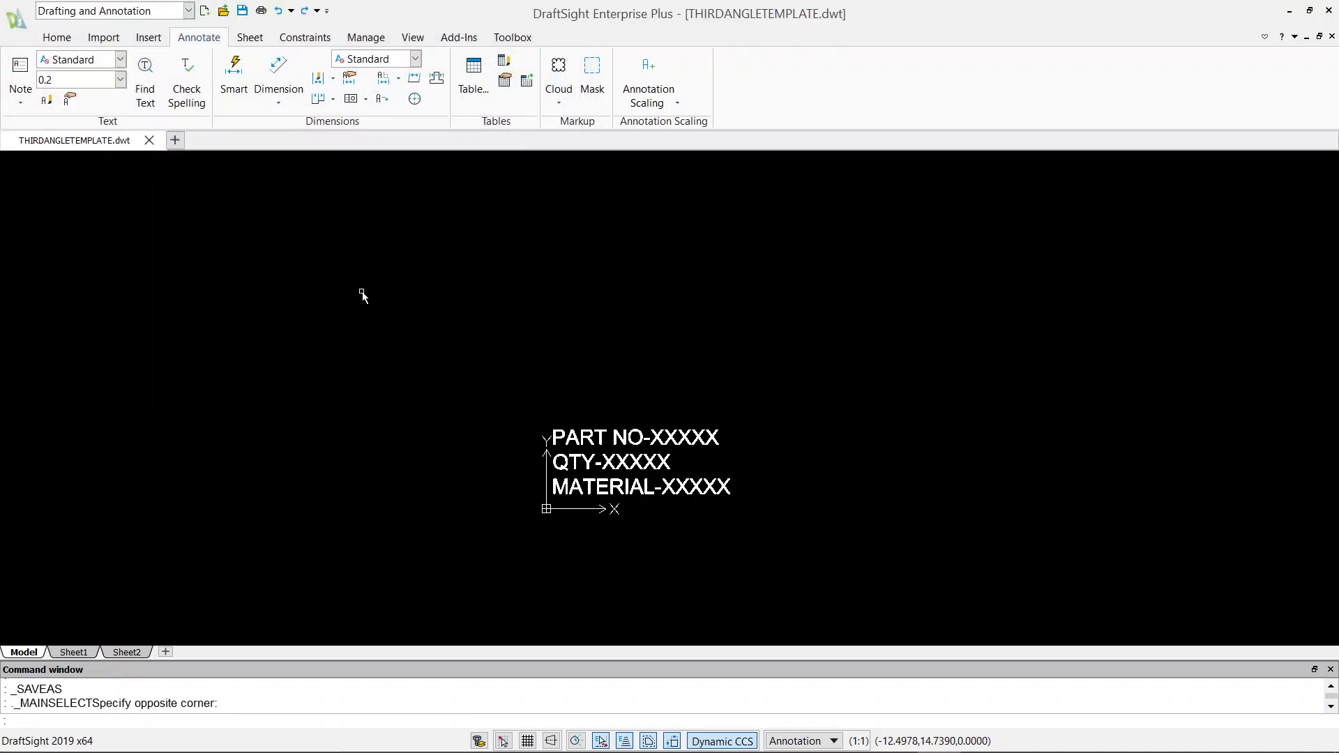
key(ctrl+s)
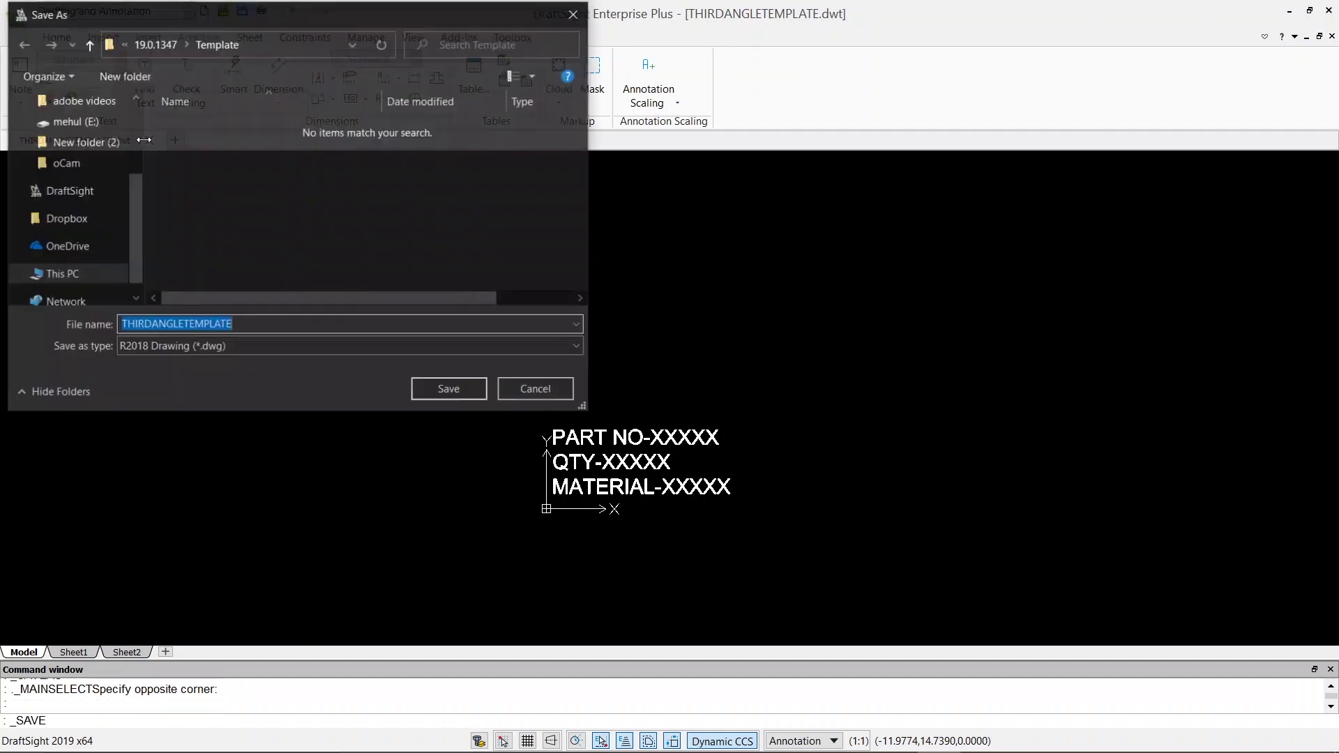
click(574, 15)
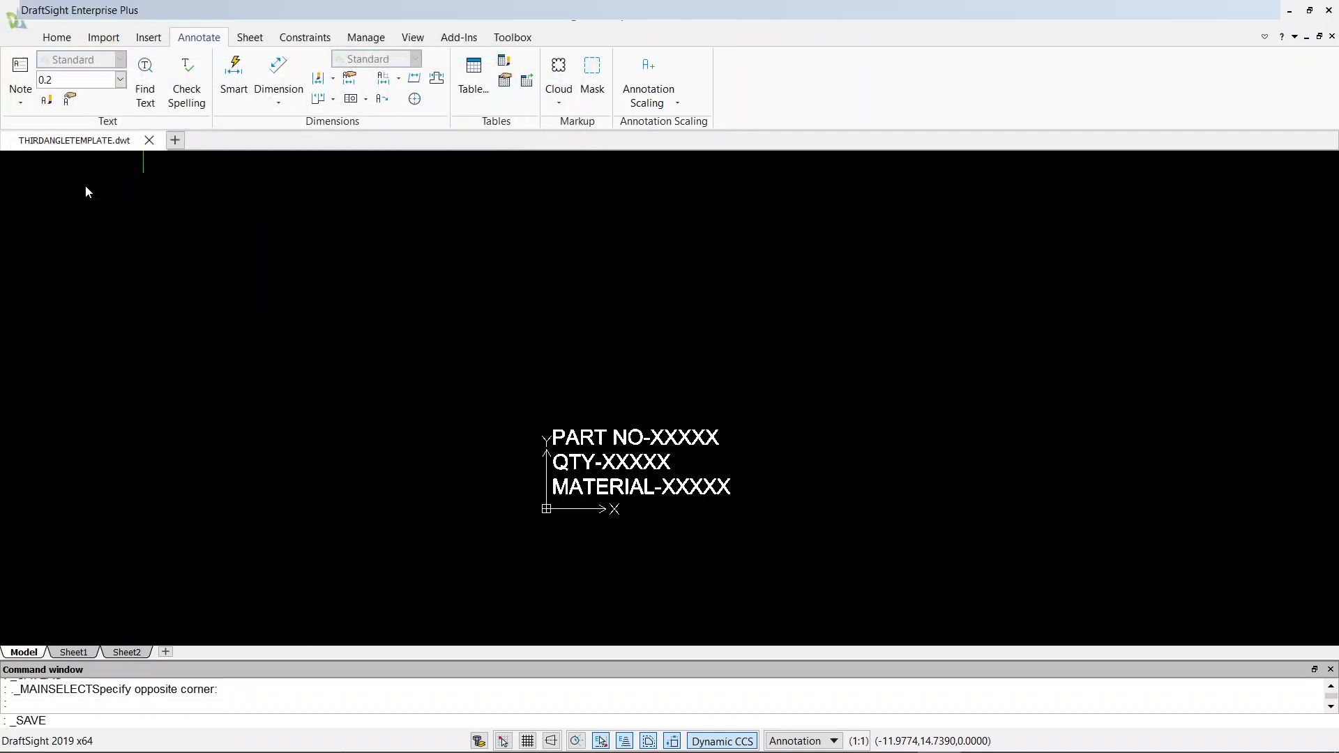
click(150, 140)
click(25, 25)
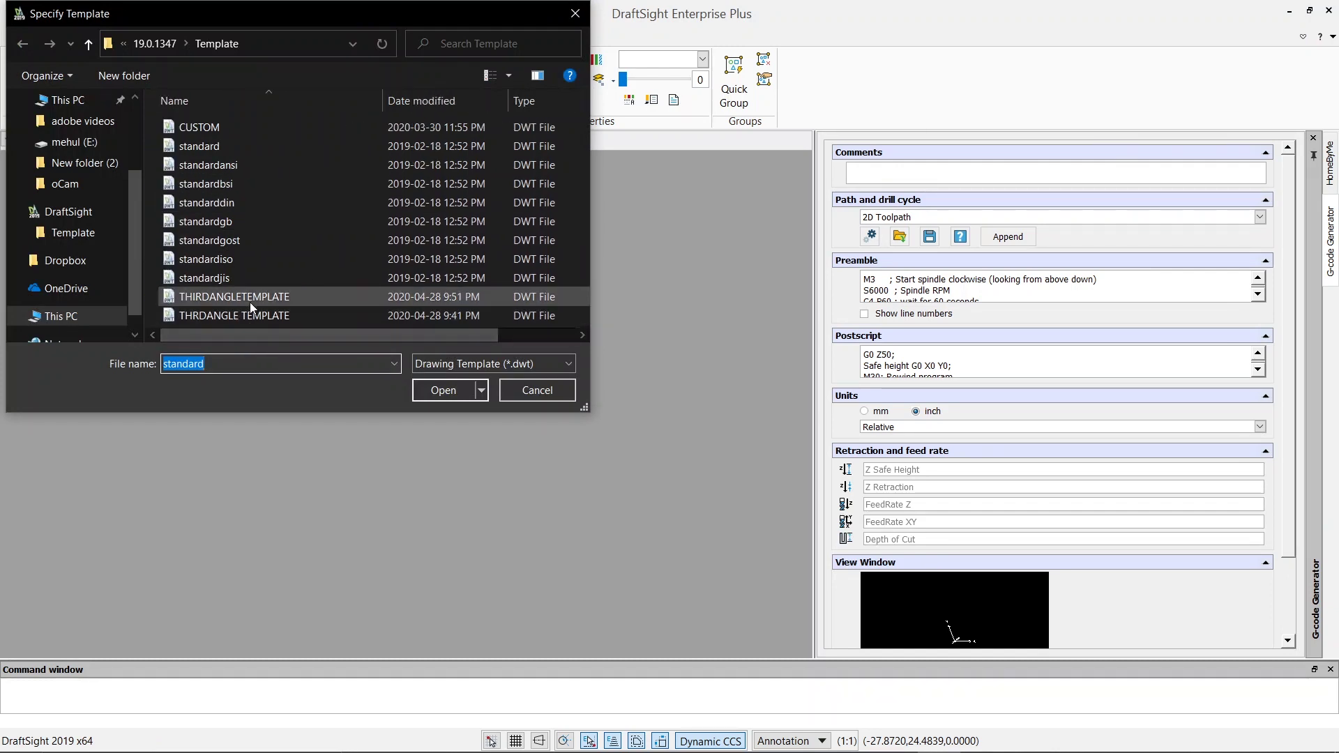
Create a drawing from THIRDANGLETEMPLATE and close the G-code Generator and HomeByMe palettes.
double_click(274, 297)
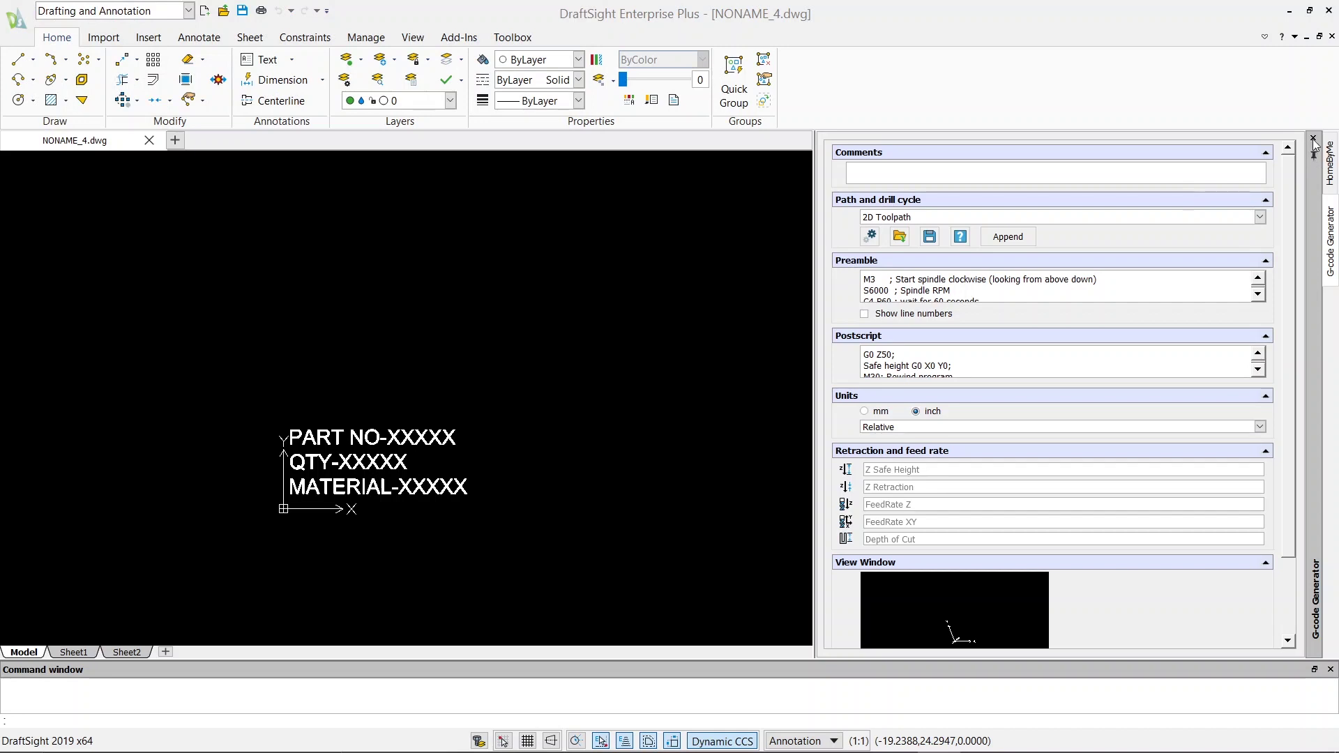
click(1313, 139)
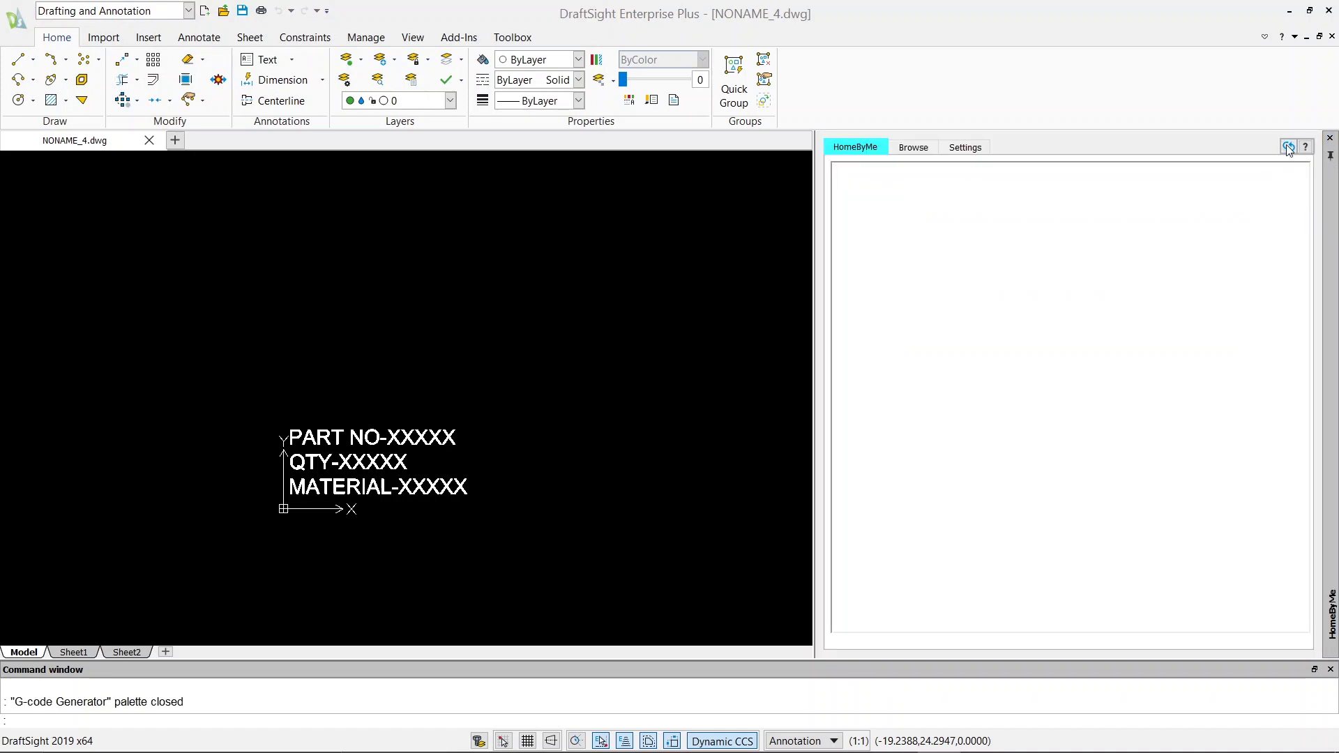
click(1330, 139)
scroll(626, 356, up, 1)
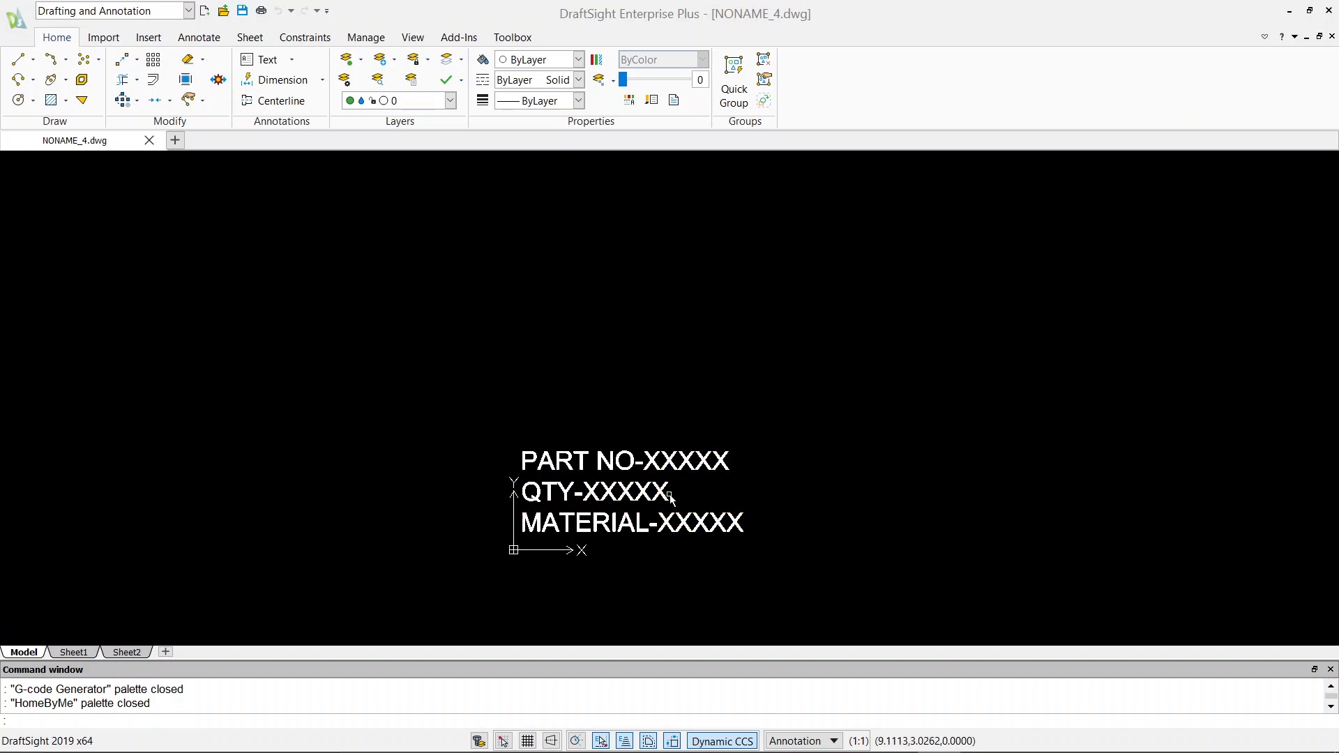
Check the drawing's layer list and confirm the inch units in UNITS.
click(451, 101)
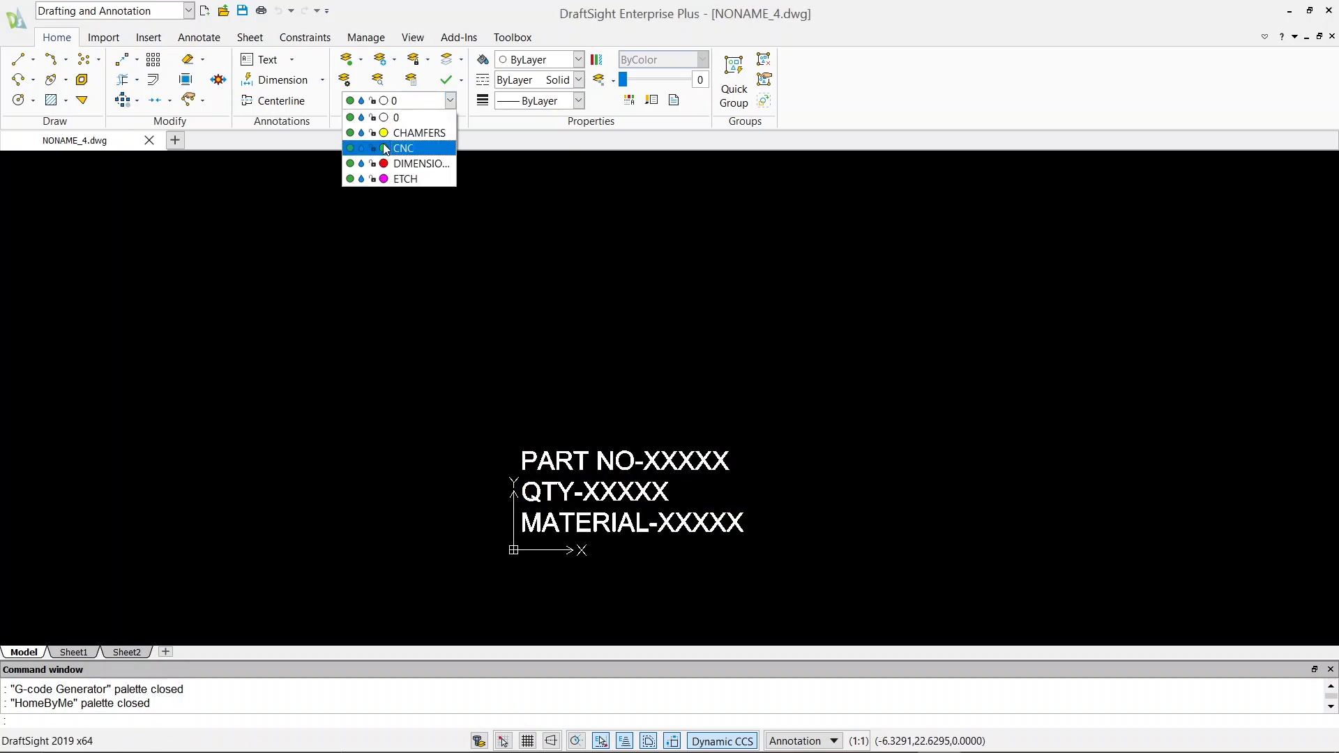
click(450, 102)
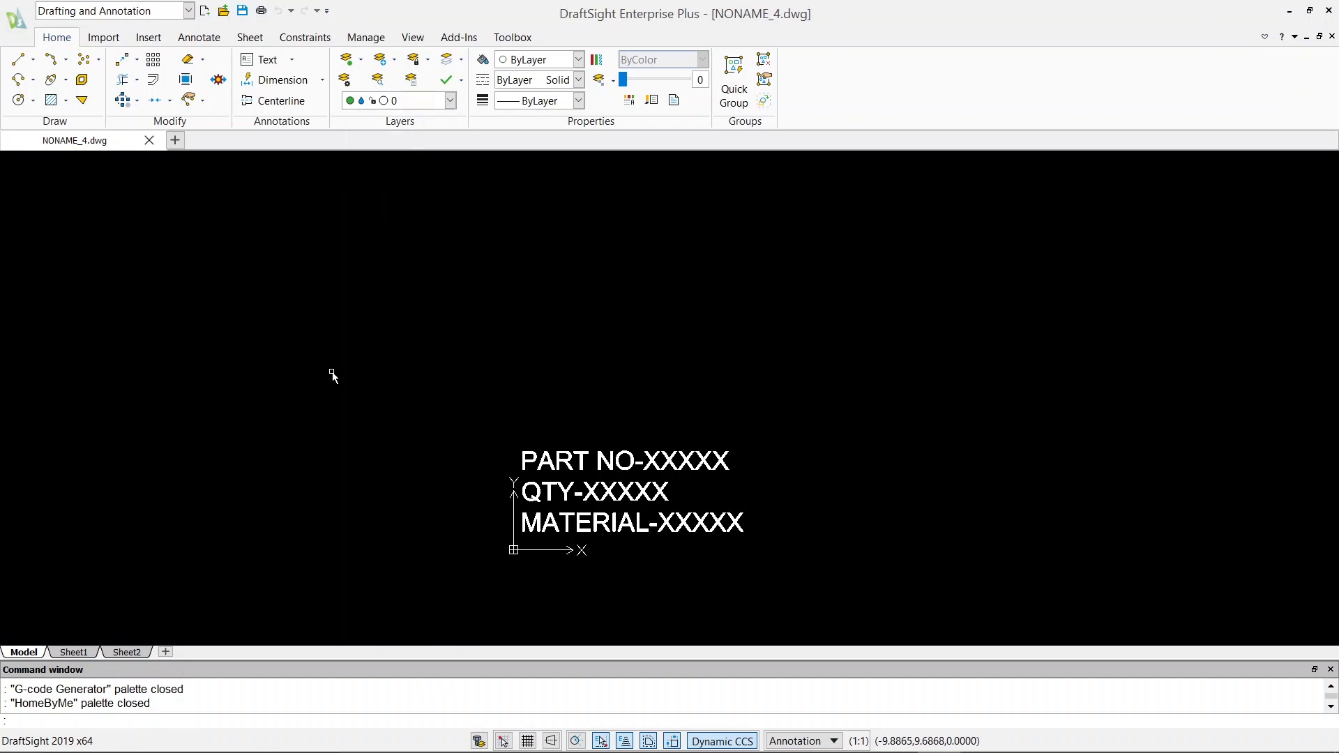
text(UNITS)
key(Return)
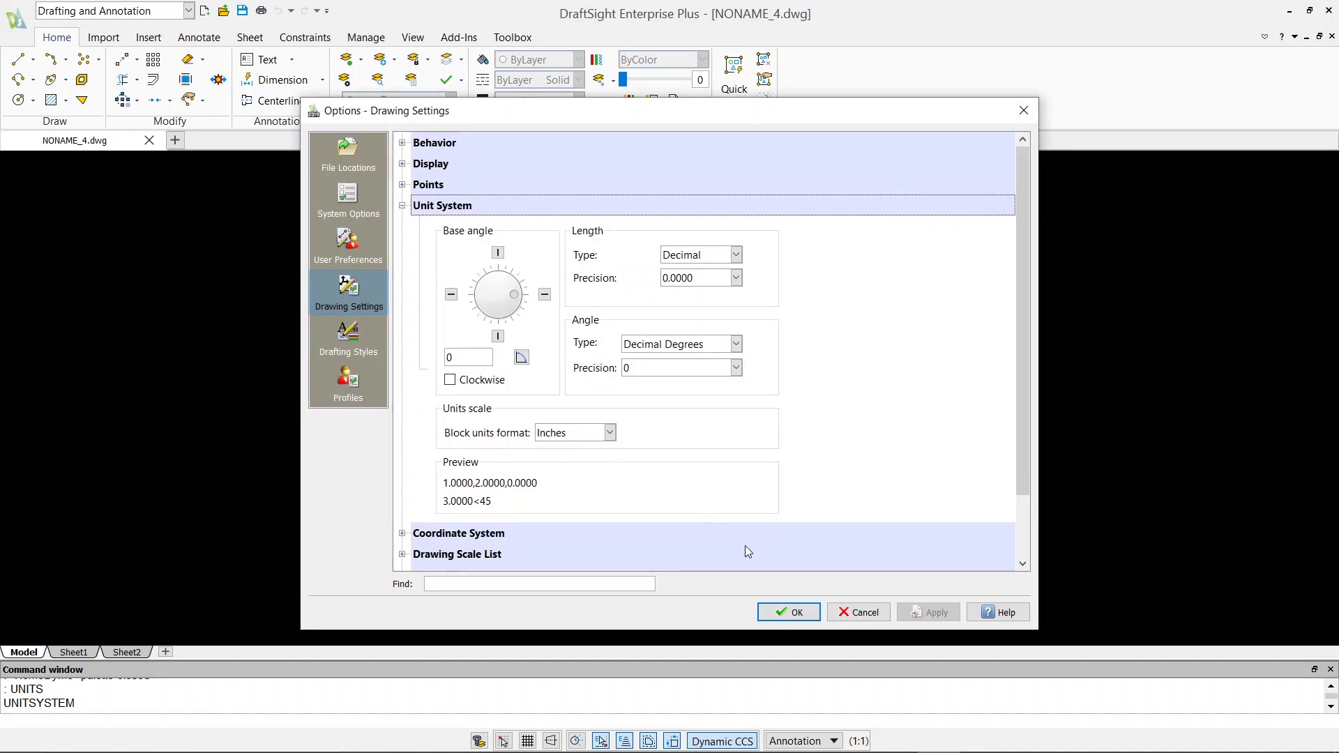
click(786, 611)
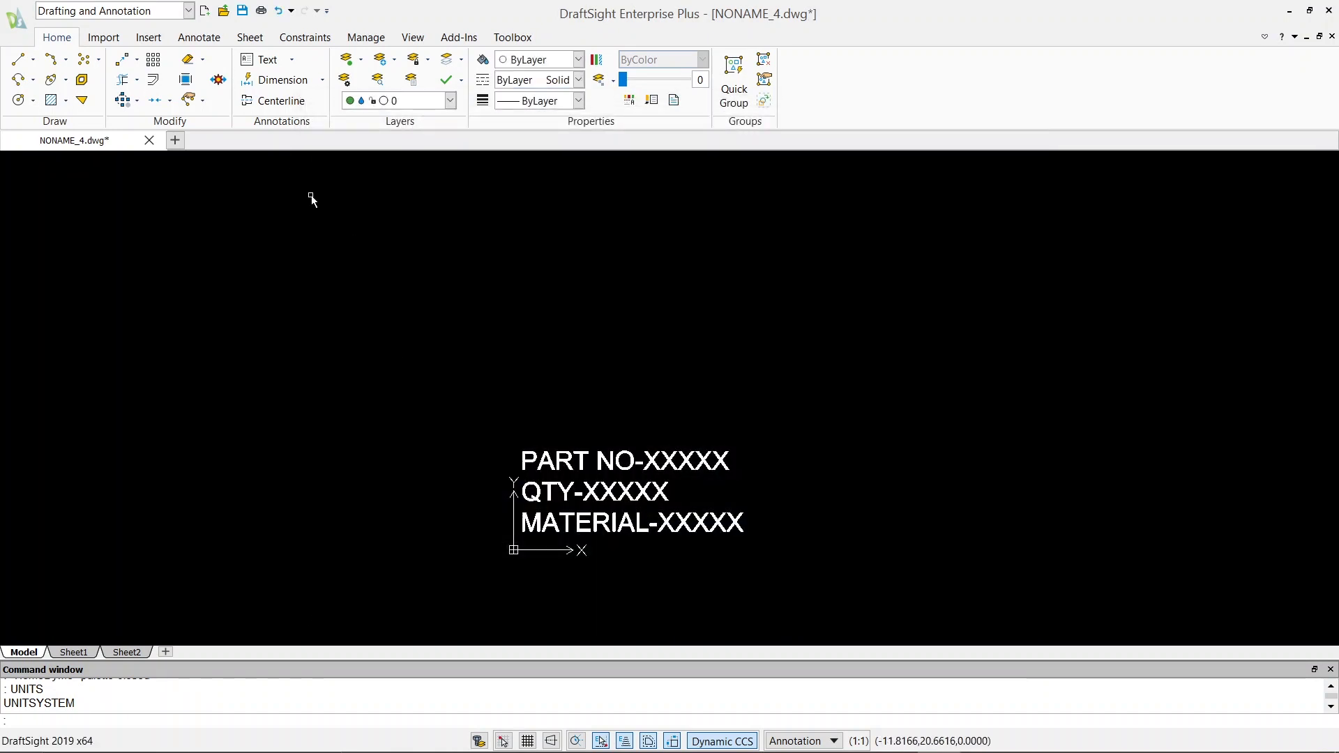
scroll(550, 398, down, 2)
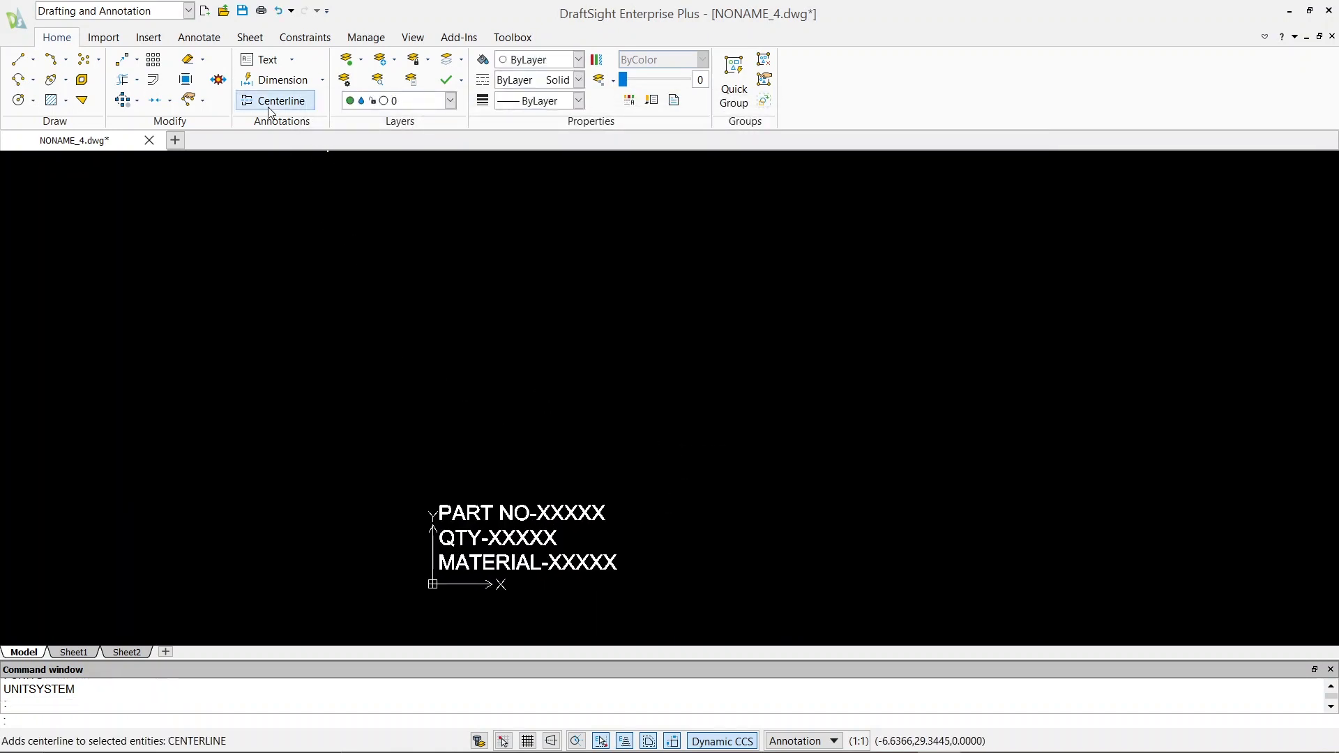
Draw a horizontal test line.
click(17, 60)
click(446, 375)
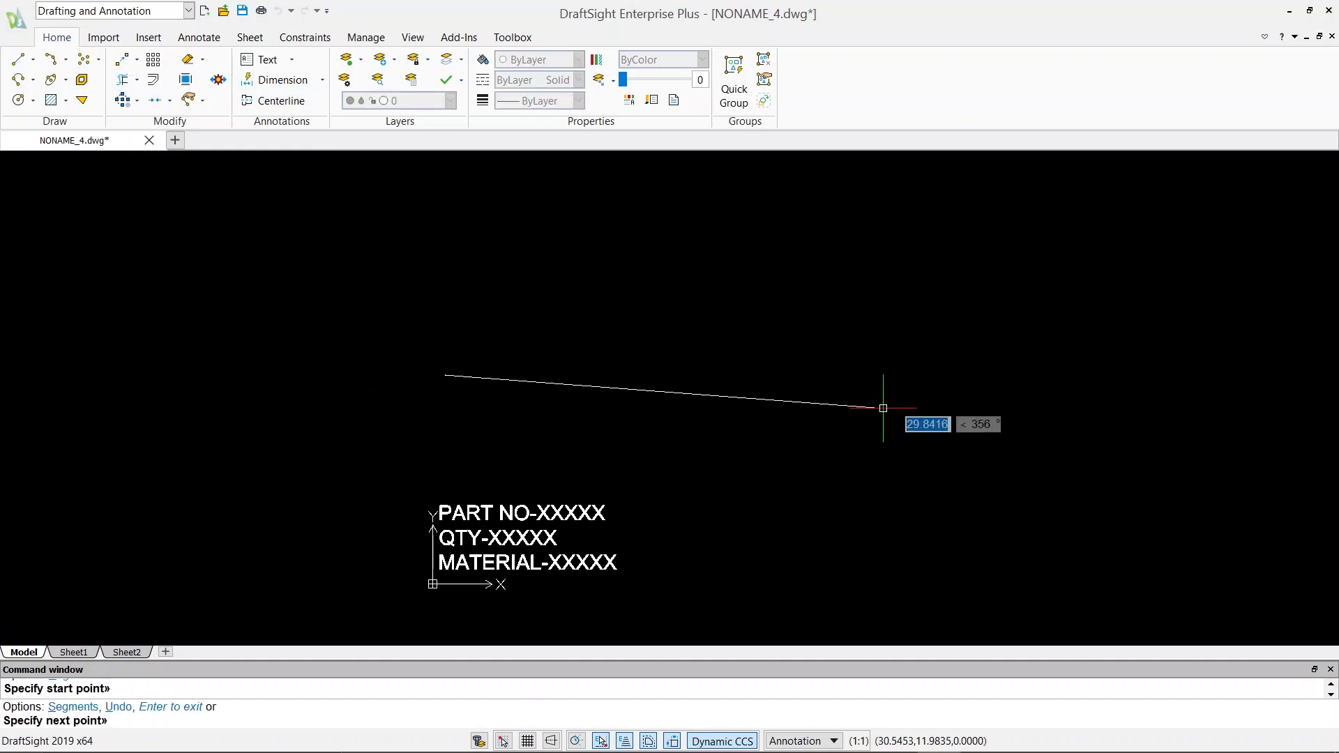
click(824, 374)
key(Escape)
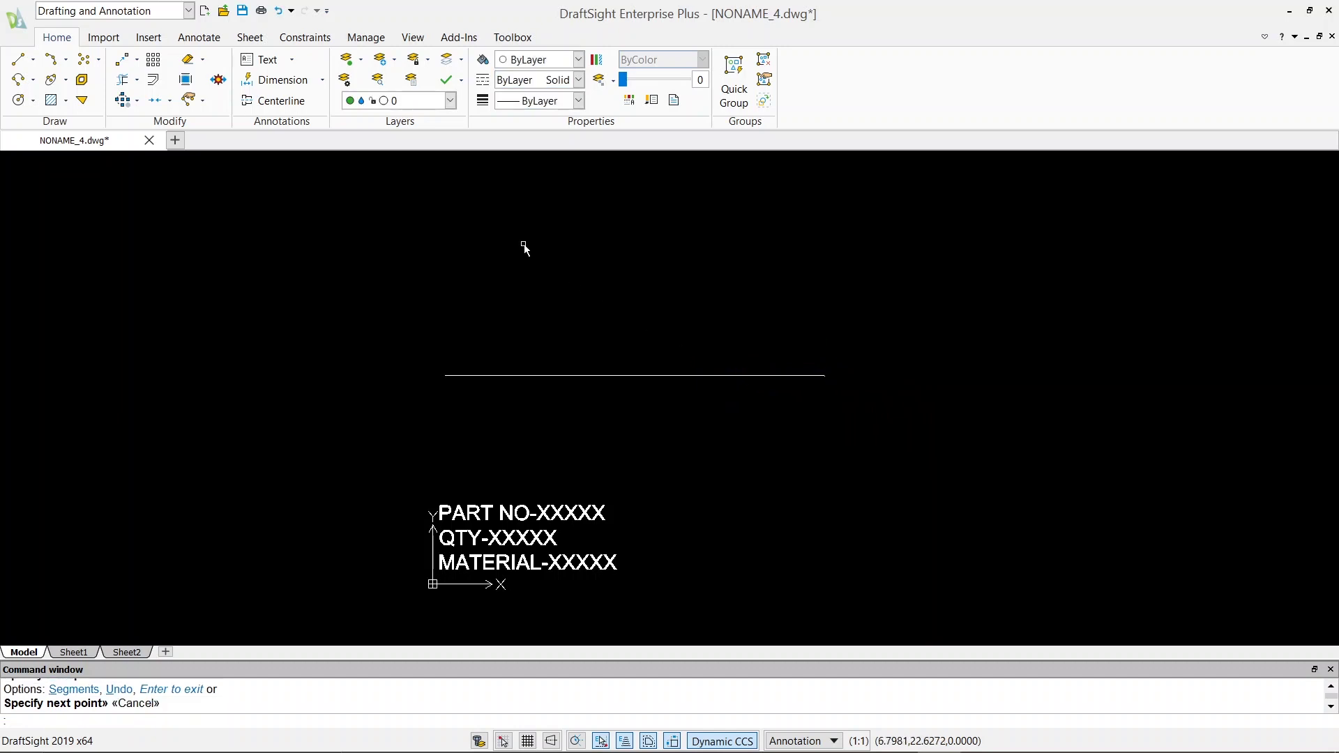
Make DIMENSION the current layer and dimension the test line at 25.7341.
click(437, 104)
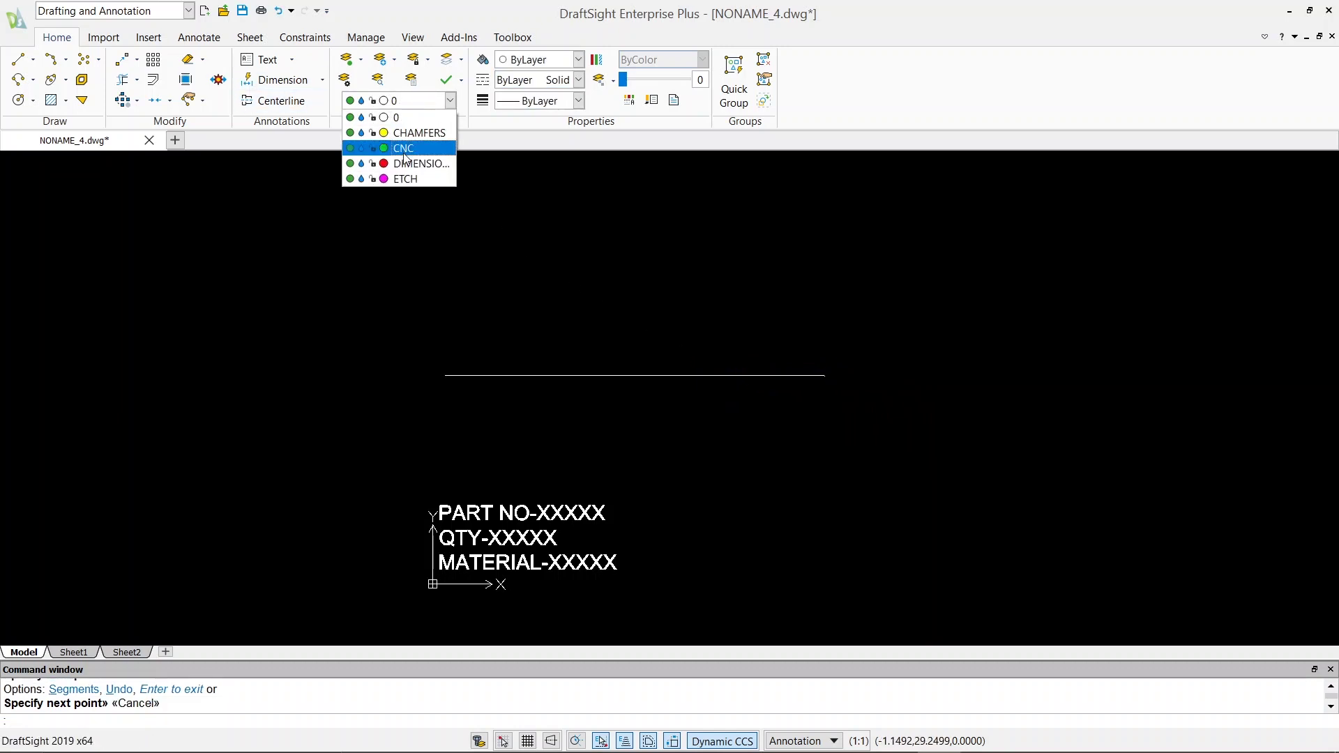
click(413, 164)
click(261, 88)
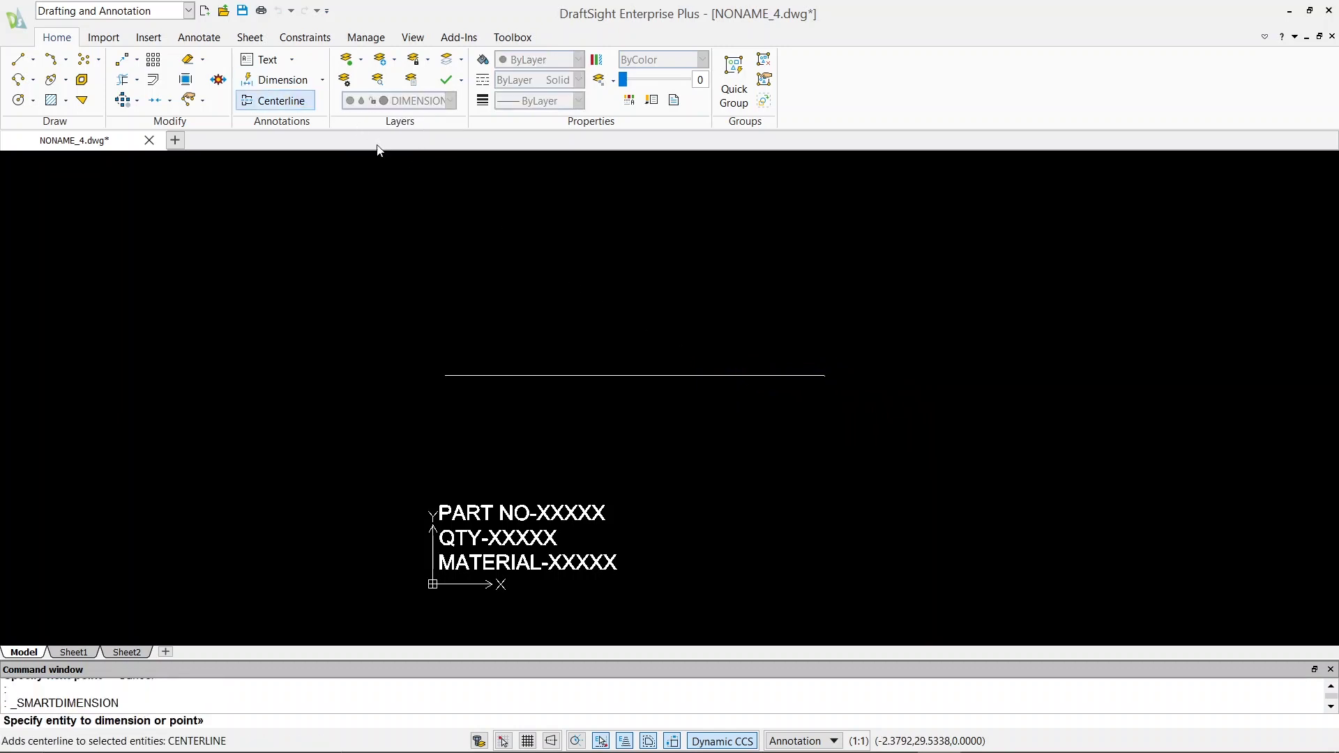
click(546, 373)
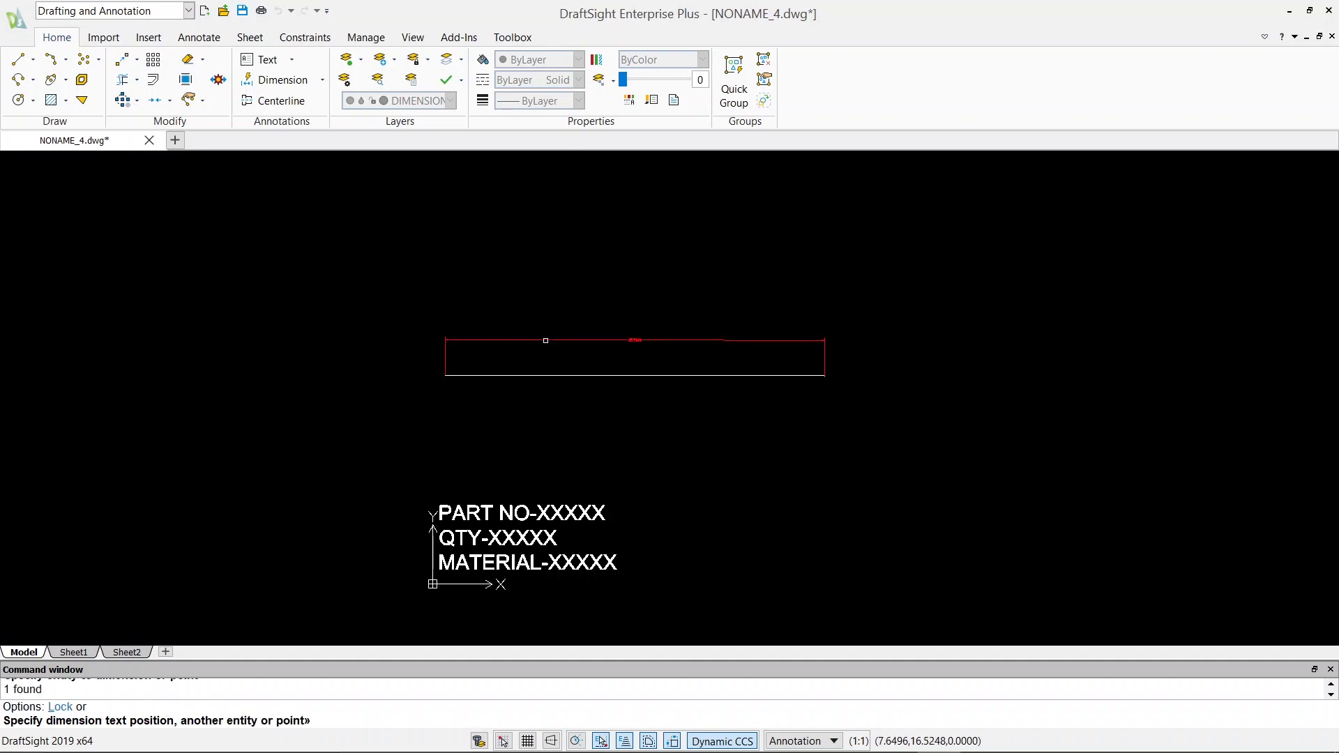
click(544, 342)
key(Escape)
scroll(651, 345, up, 2)
scroll(645, 345, up, 2)
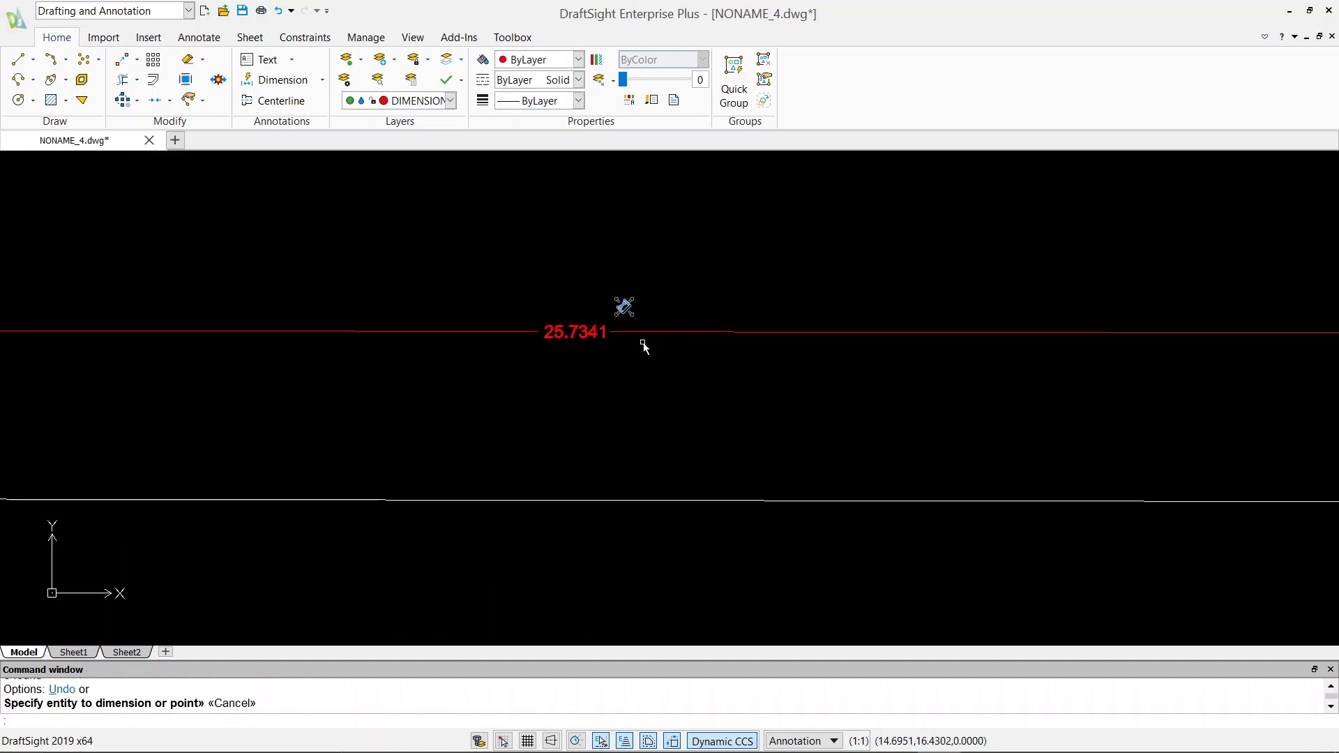
scroll(565, 340, up, 2)
scroll(577, 336, down, 3)
scroll(587, 344, down, 2)
scroll(588, 344, up, 2)
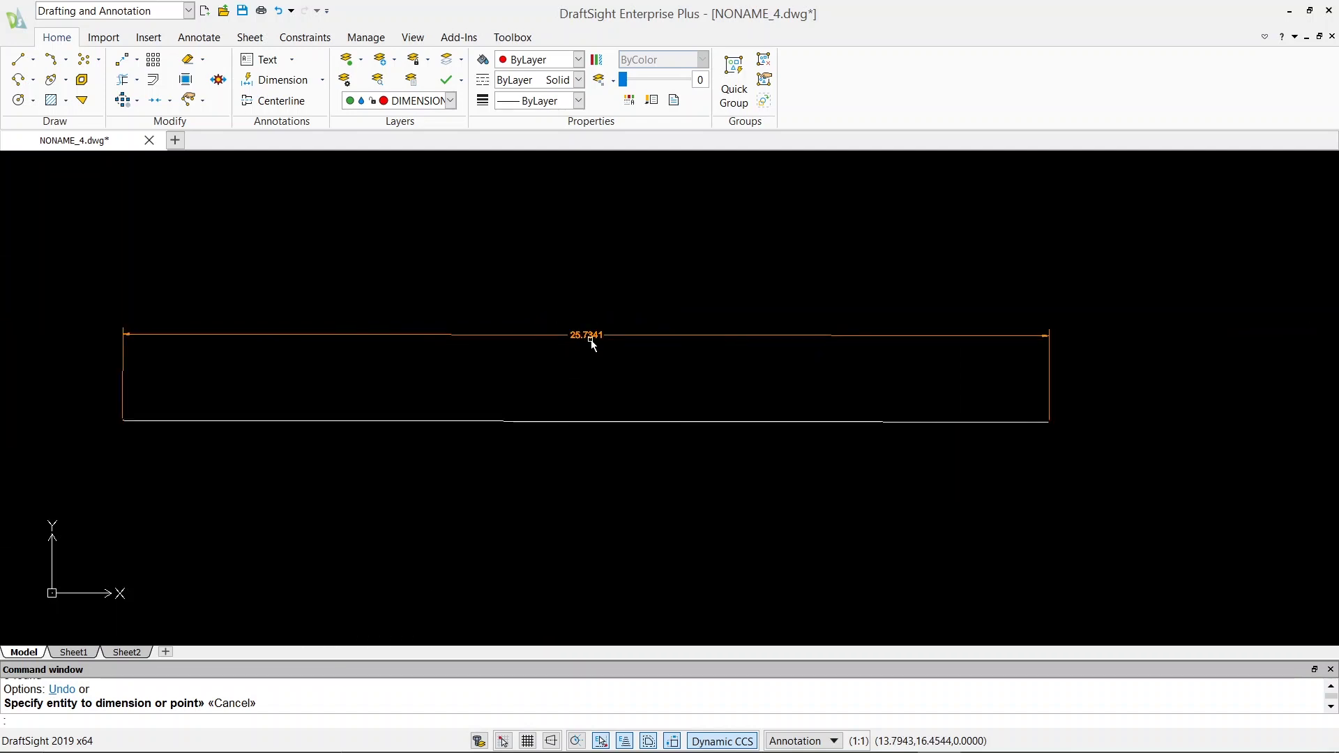
scroll(590, 338, down, 1)
scroll(589, 338, down, 1)
scroll(592, 343, up, 2)
scroll(592, 340, up, 1)
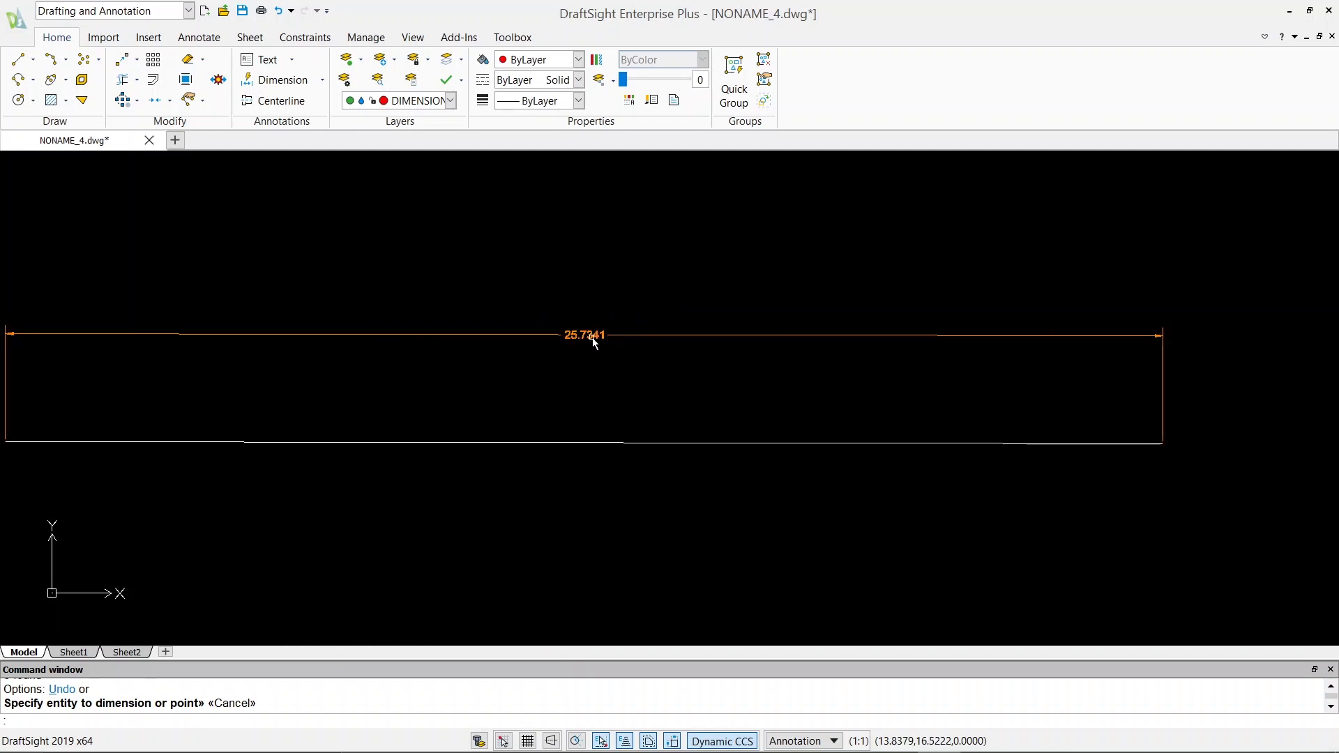
scroll(590, 343, down, 4)
Open the part-number note for editing, then cancel without changes.
key(Escape)
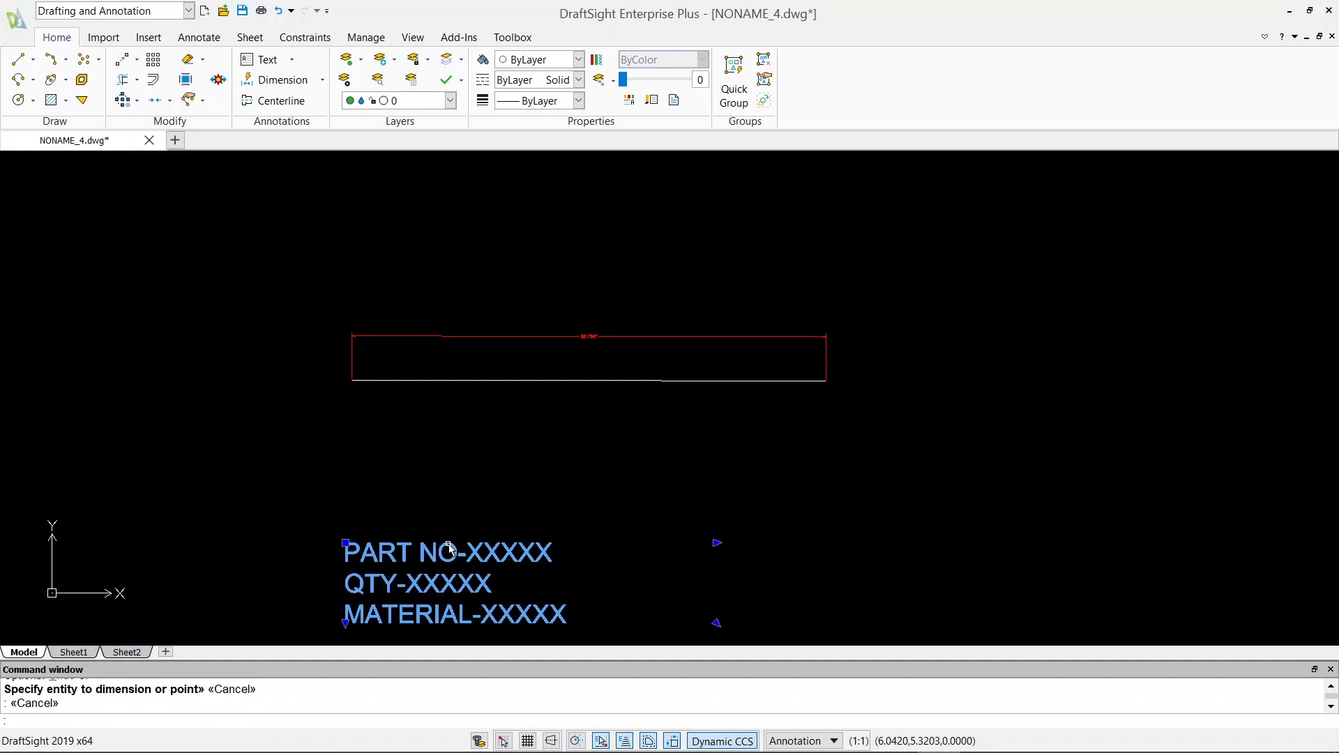
double_click(452, 552)
key(Escape)
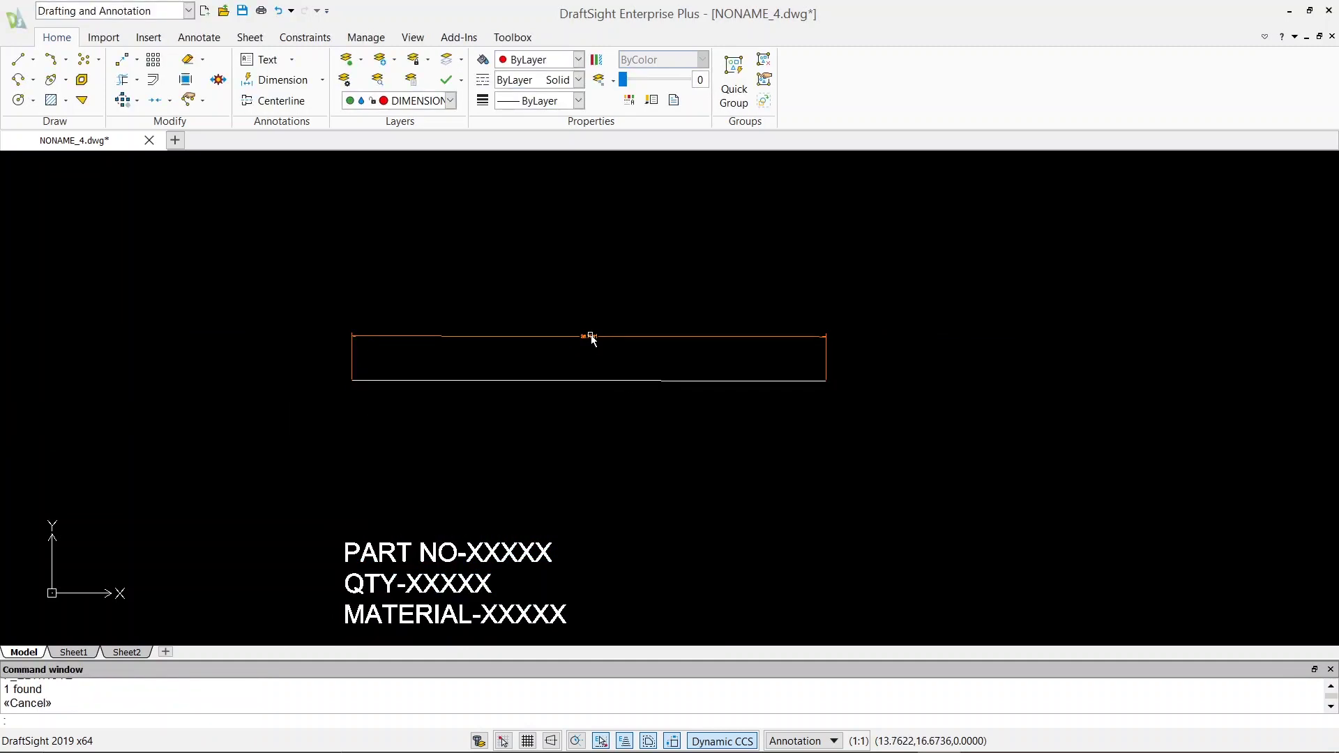
Change the text Height to 1 in the Drafting Styles Text settings.
click(200, 38)
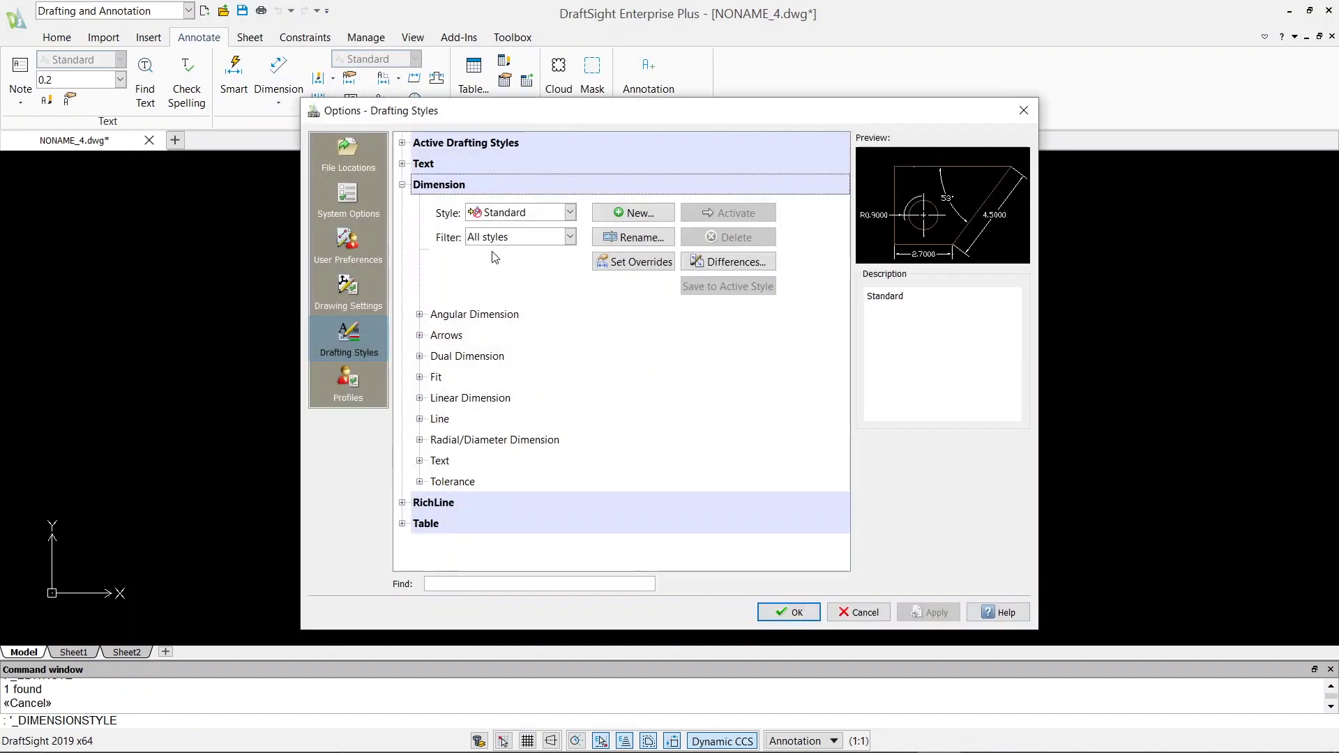
click(362, 308)
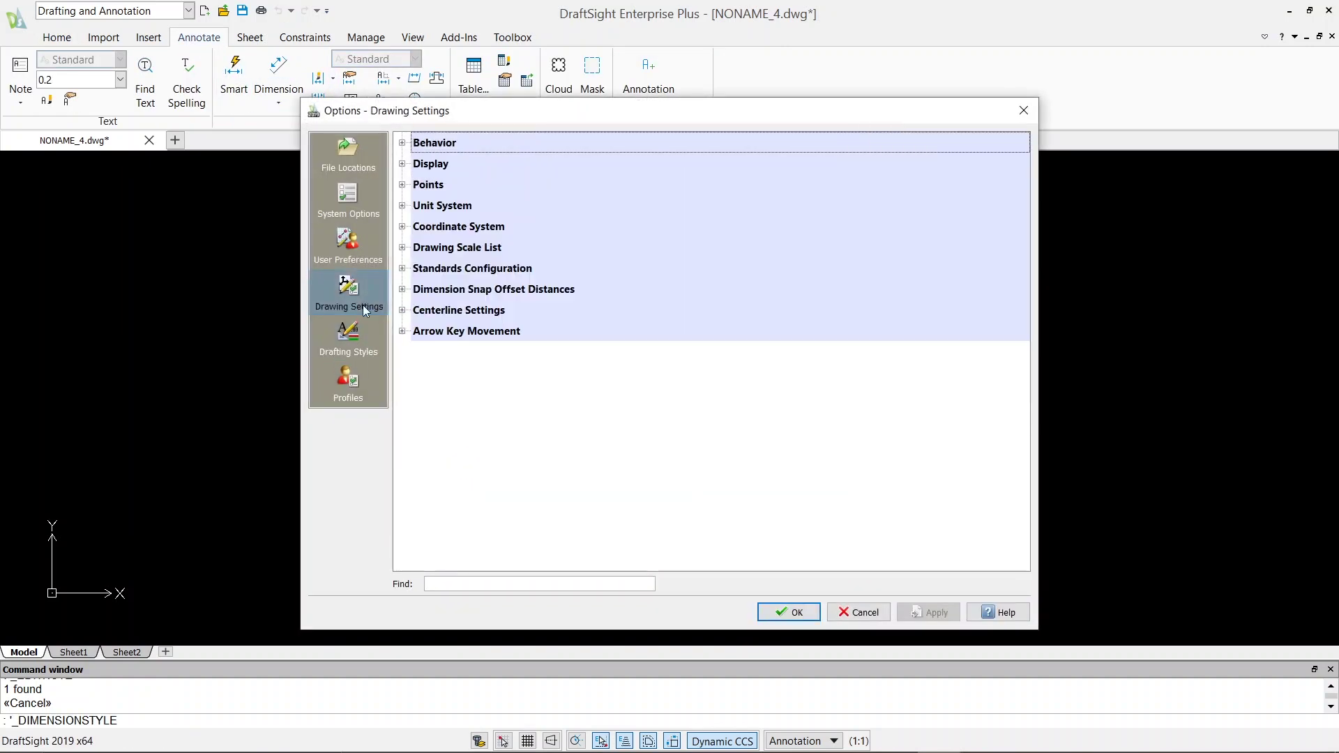
click(349, 339)
click(423, 165)
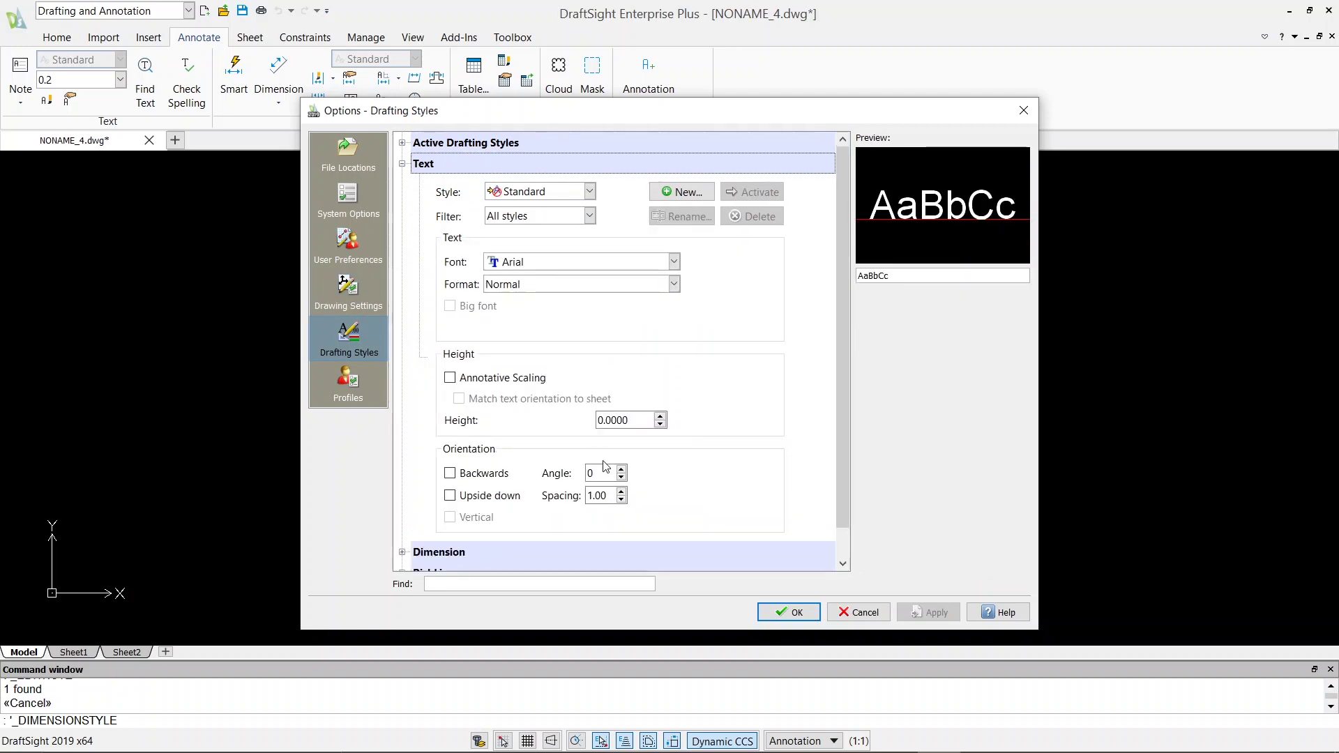
double_click(642, 421)
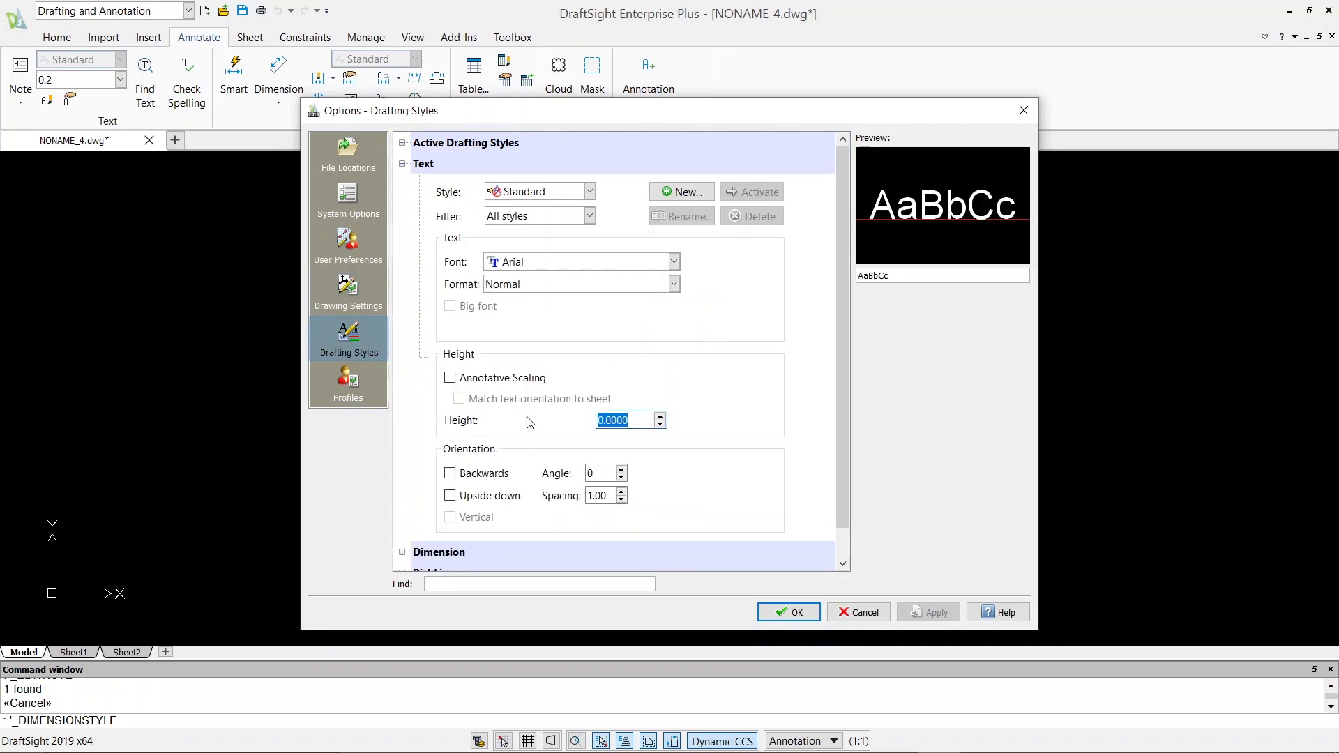
text(1)
key(Return)
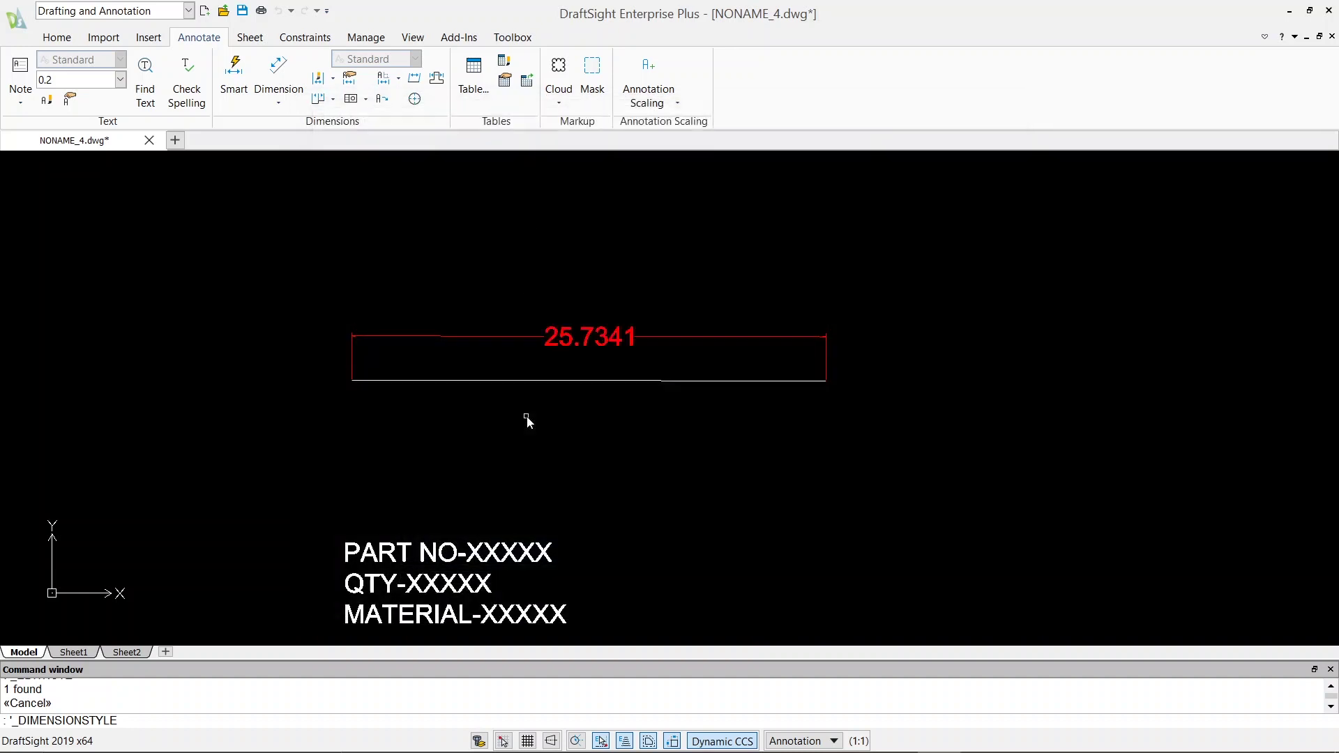
scroll(546, 407, down, 1)
scroll(552, 411, up, 1)
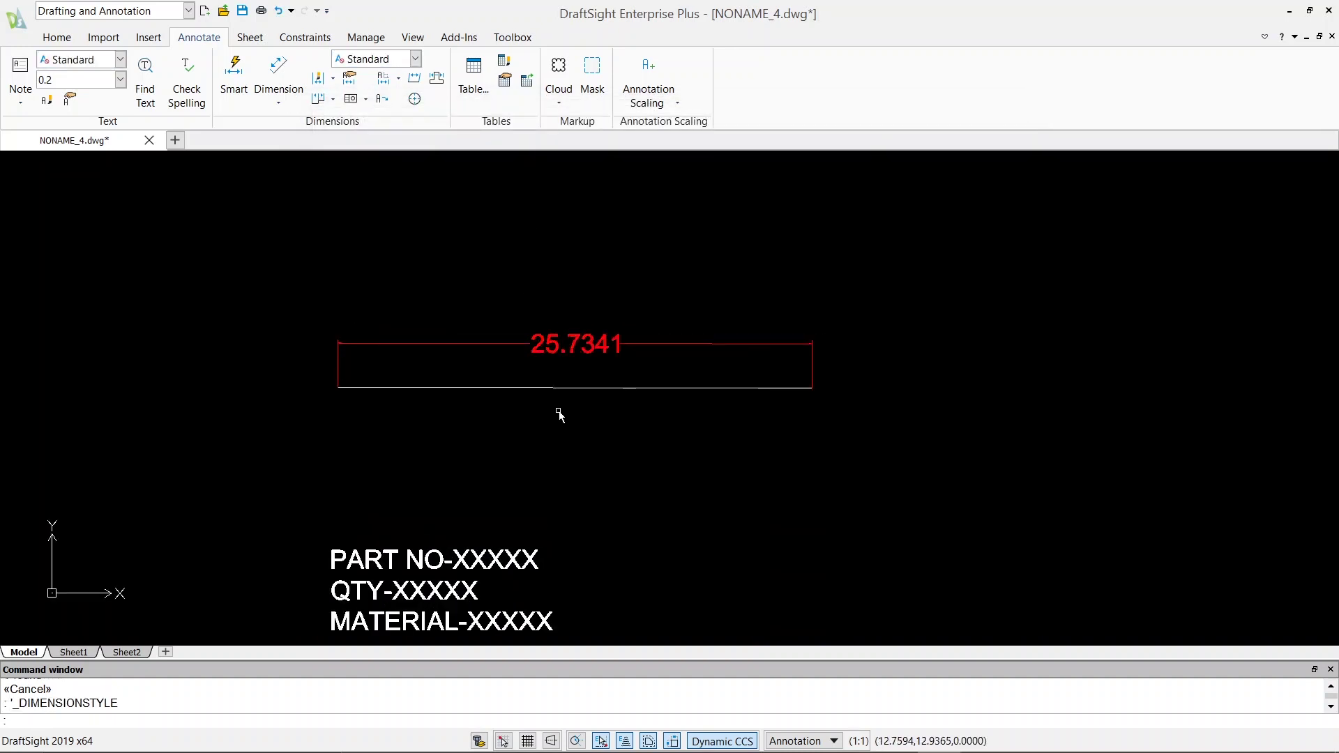
scroll(558, 415, down, 1)
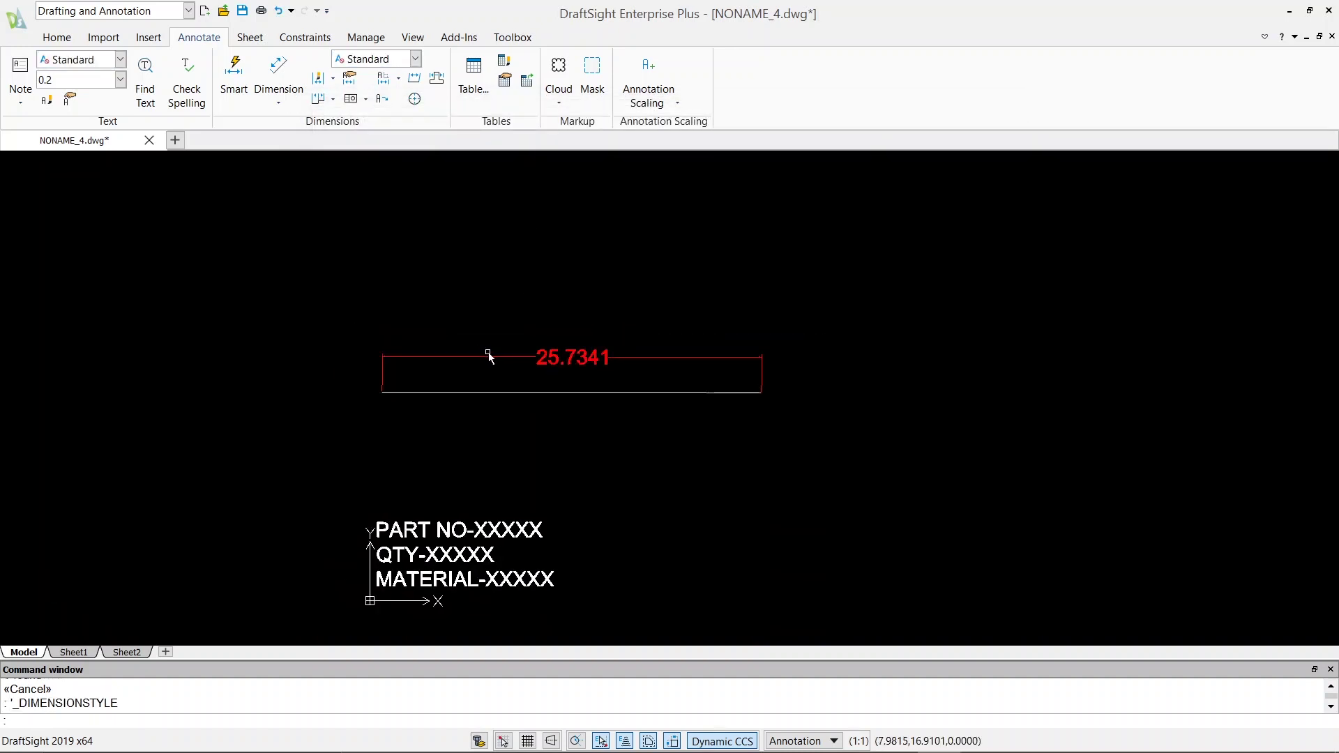